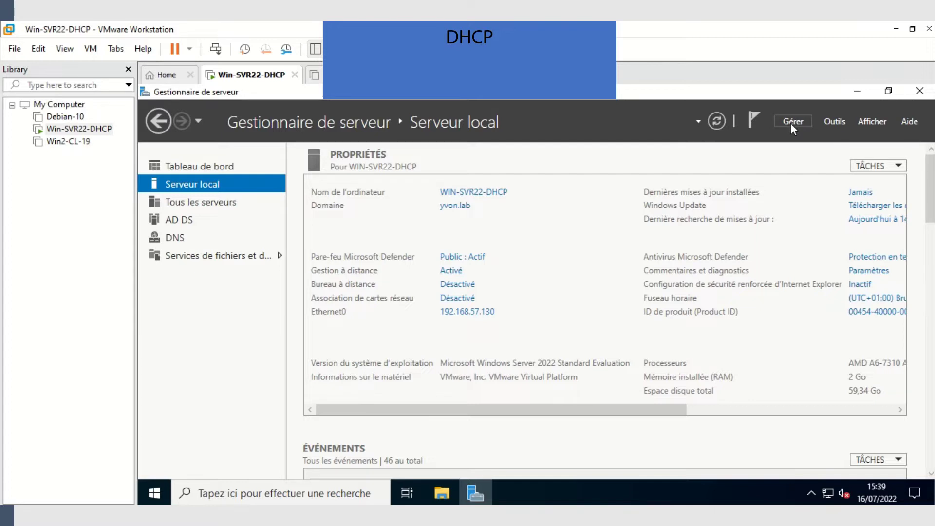
- Start a role-based install on the local server and select DHCP Server with its management tools
click(792, 125)
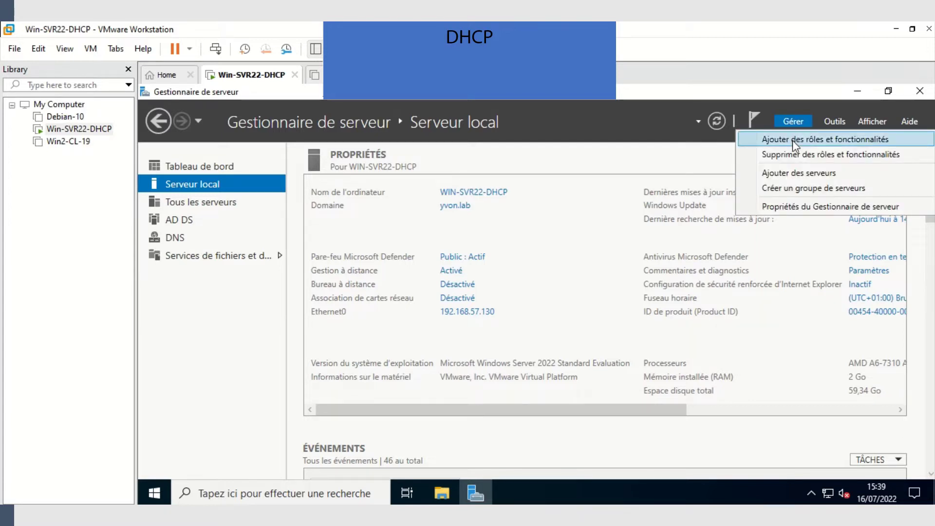
click(793, 140)
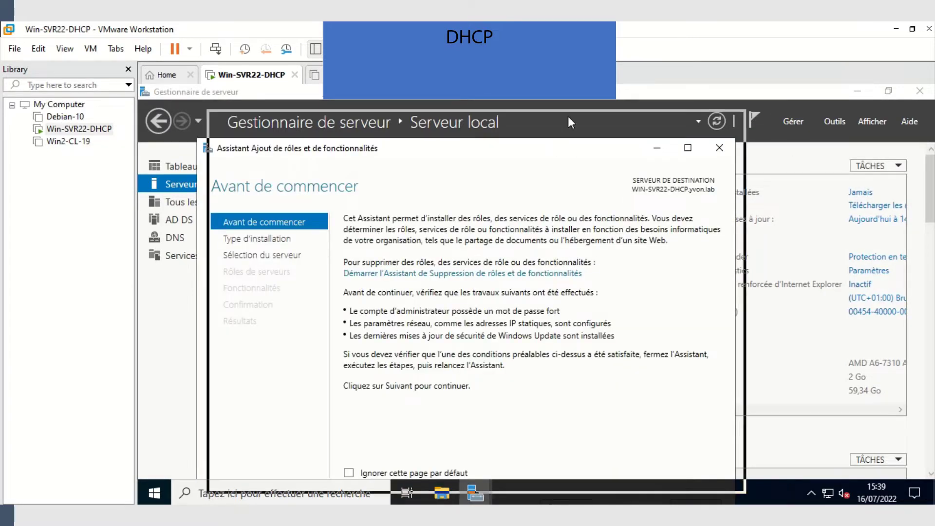
click(584, 465)
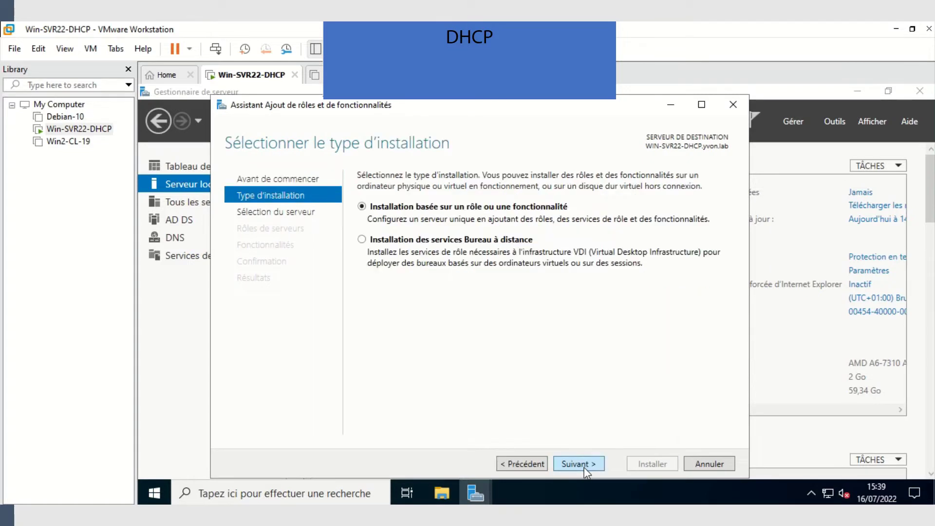
click(584, 465)
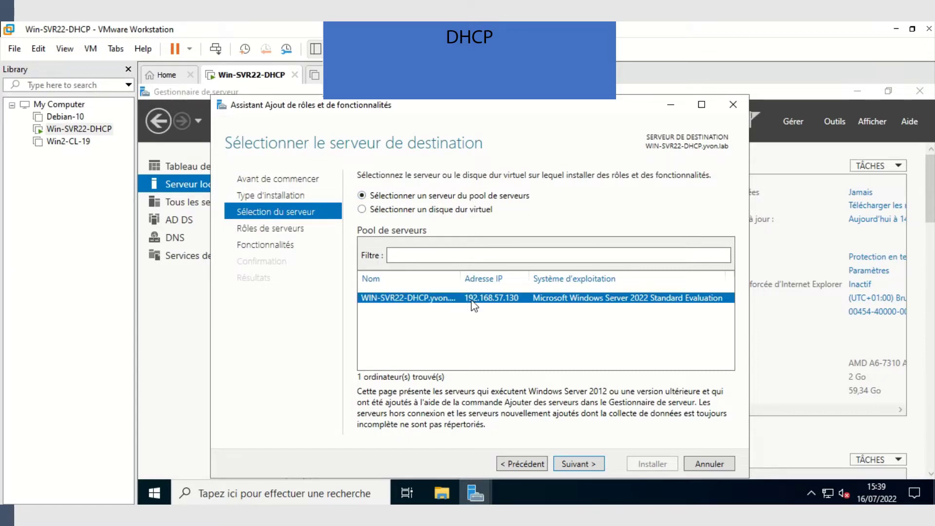
click(590, 464)
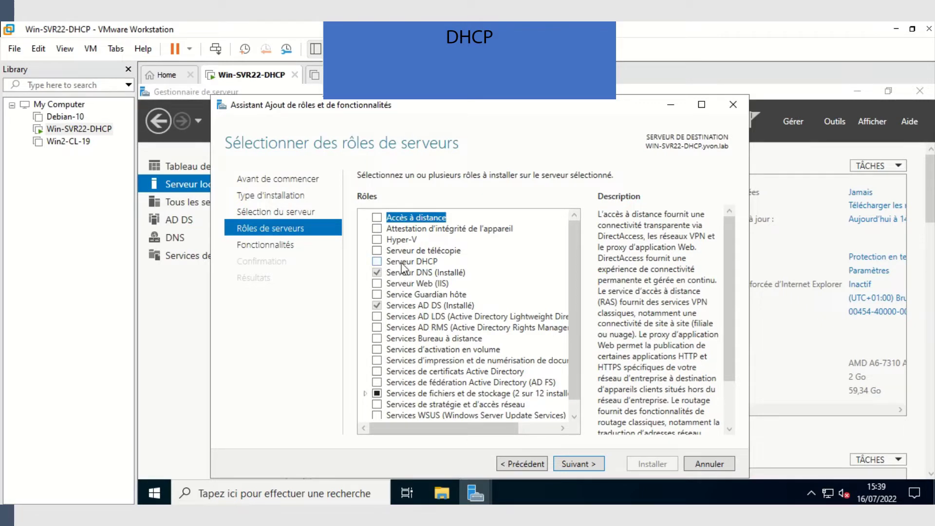
click(378, 261)
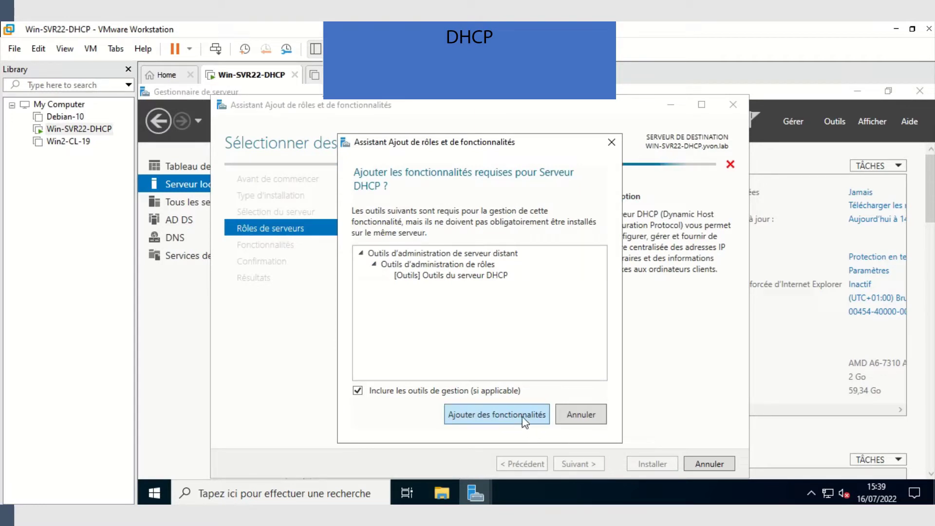
click(527, 421)
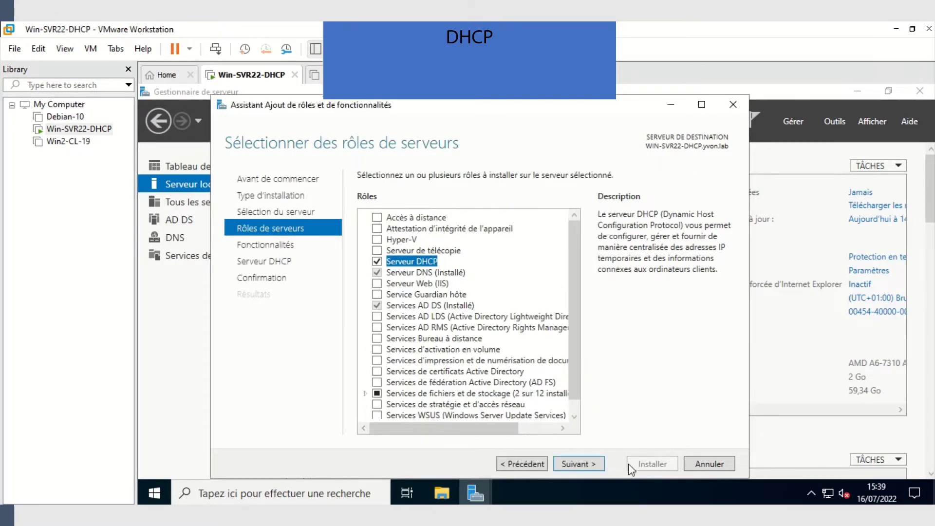
- Skip extra features, allow automatic restart, install the DHCP Server role and close the wizard
click(586, 464)
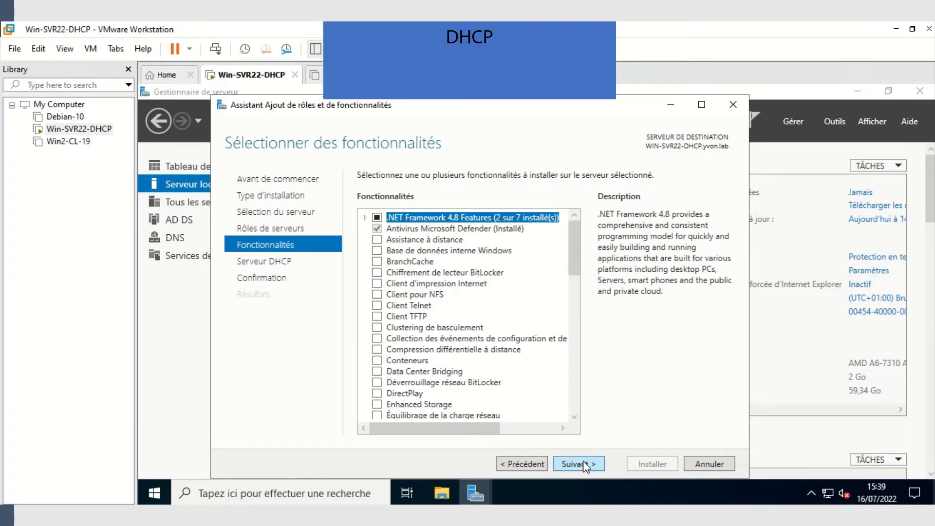
click(583, 463)
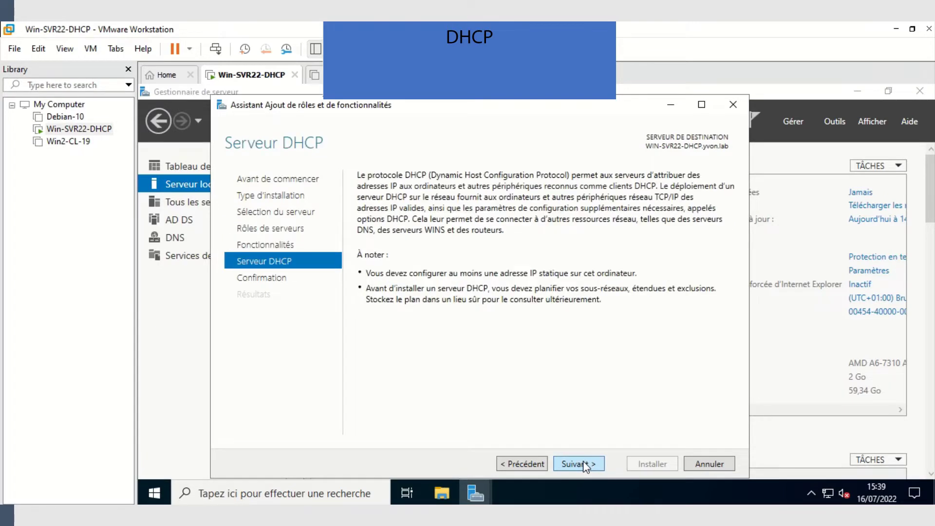
click(583, 462)
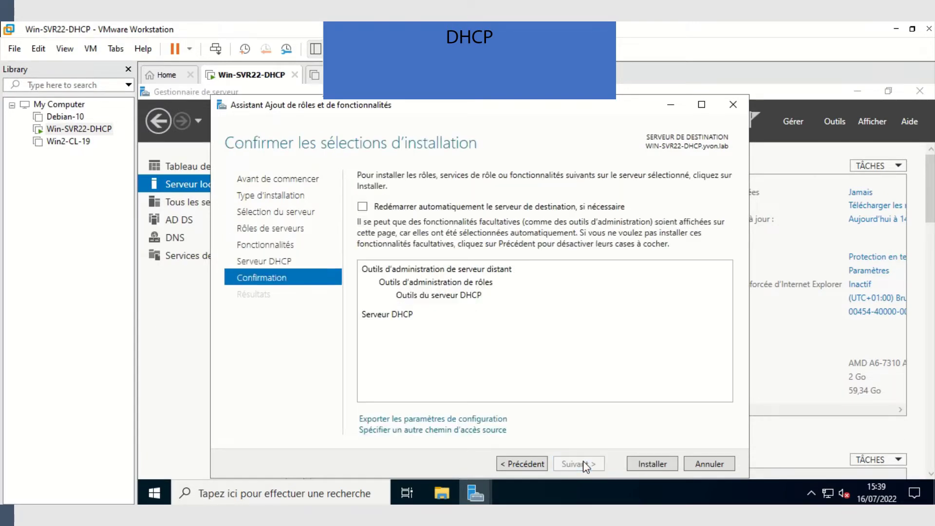
click(363, 206)
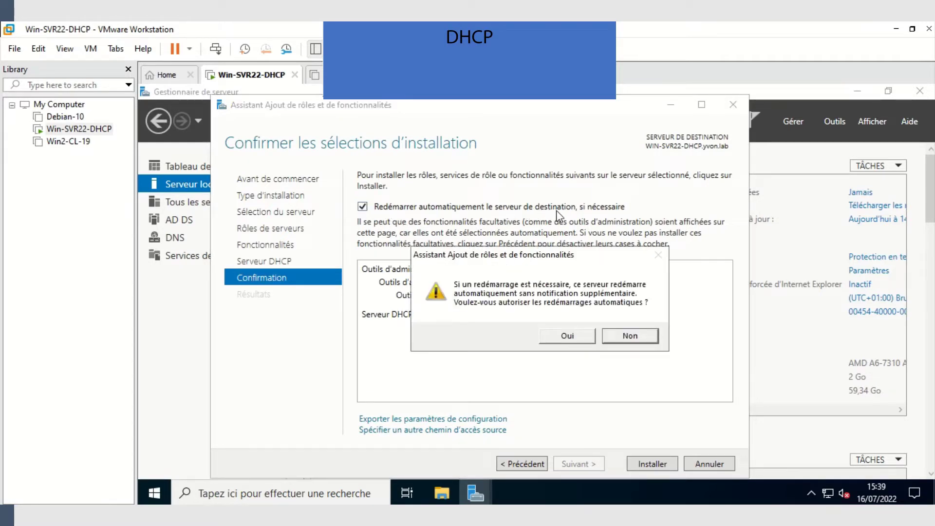
click(568, 337)
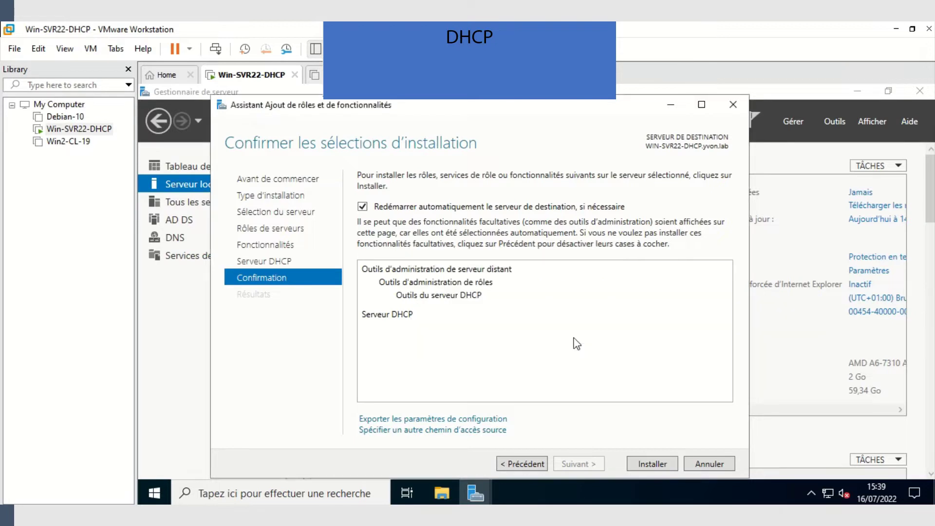
click(653, 465)
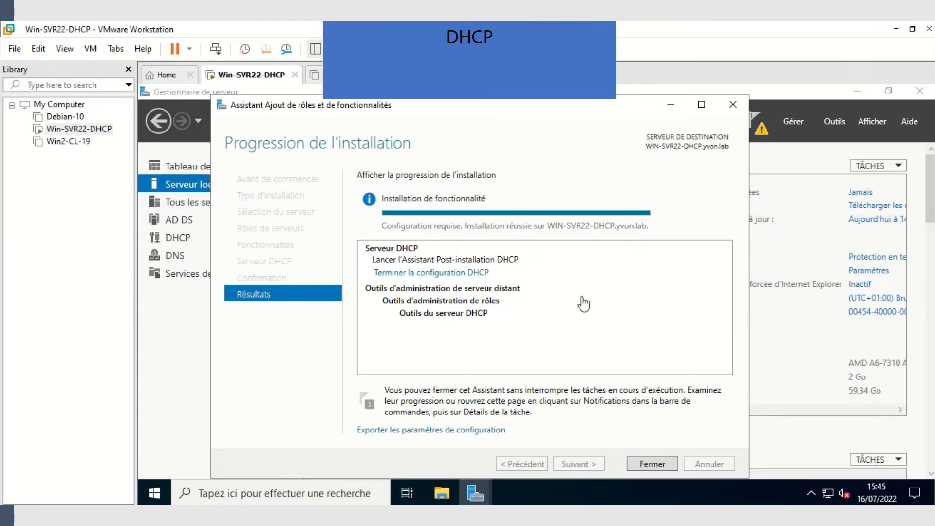
click(647, 463)
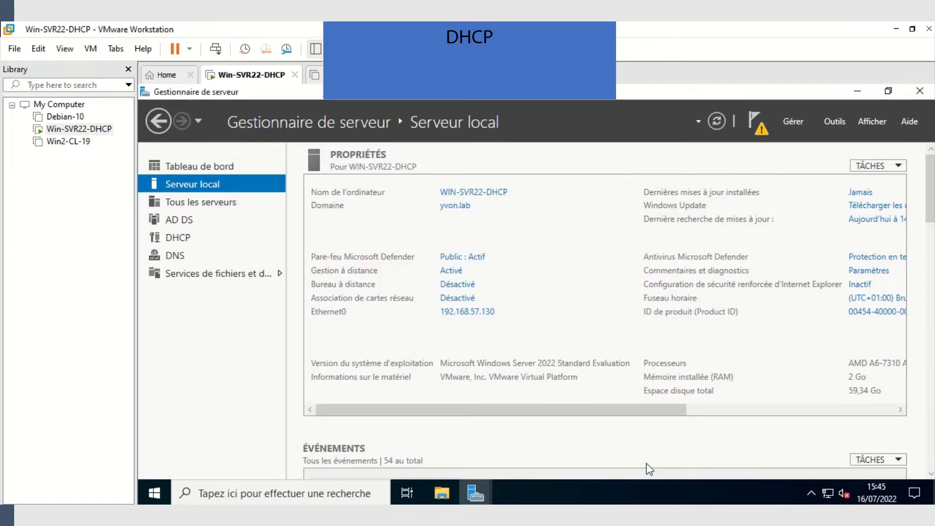
- Run the DHCP post-deployment configuration from notifications, authorising with the current administrator credentials
click(761, 124)
click(755, 119)
click(761, 125)
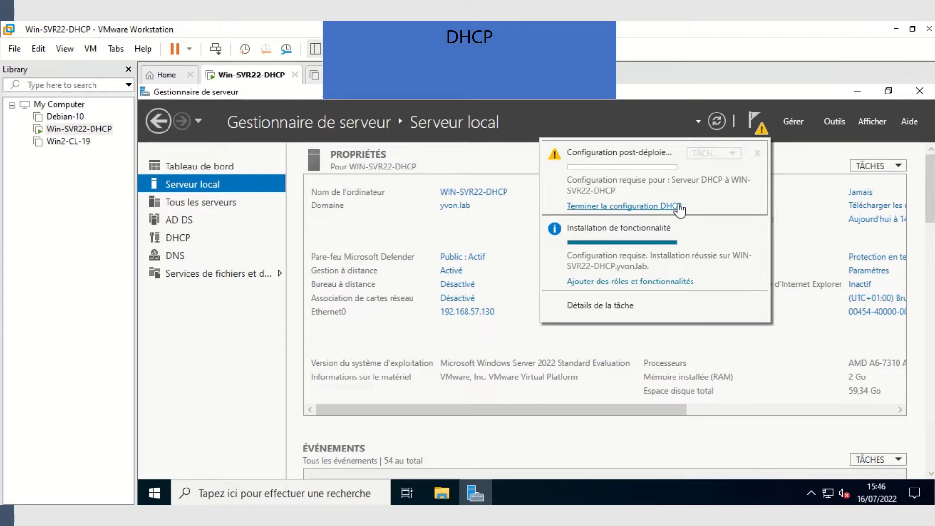
click(646, 207)
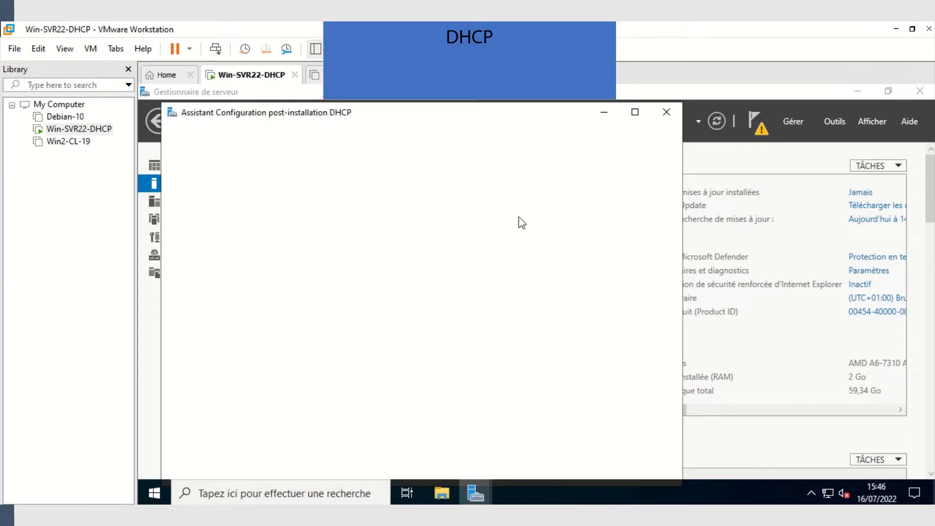
double_click(530, 113)
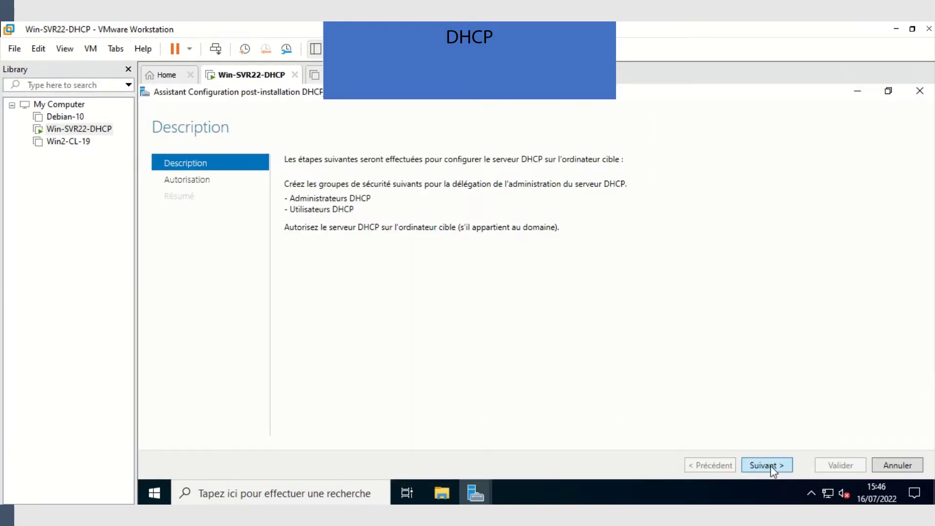
click(766, 466)
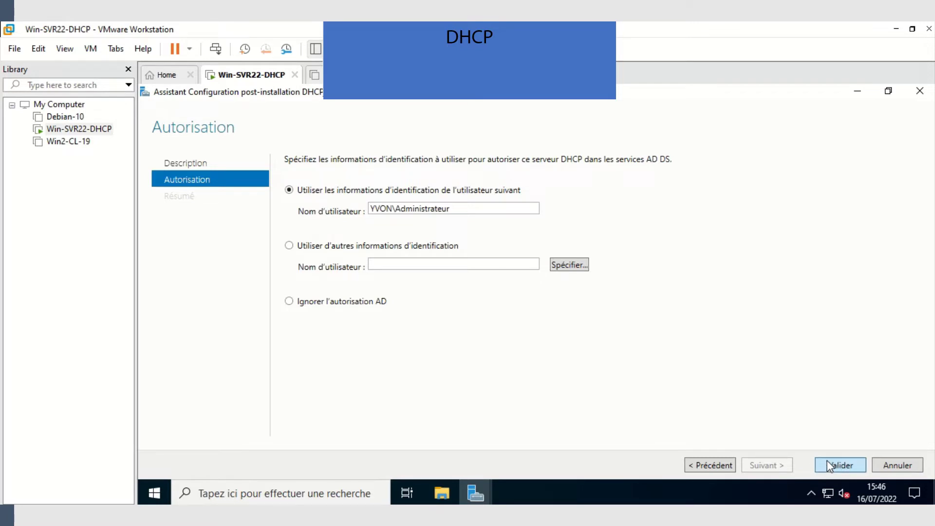
click(840, 468)
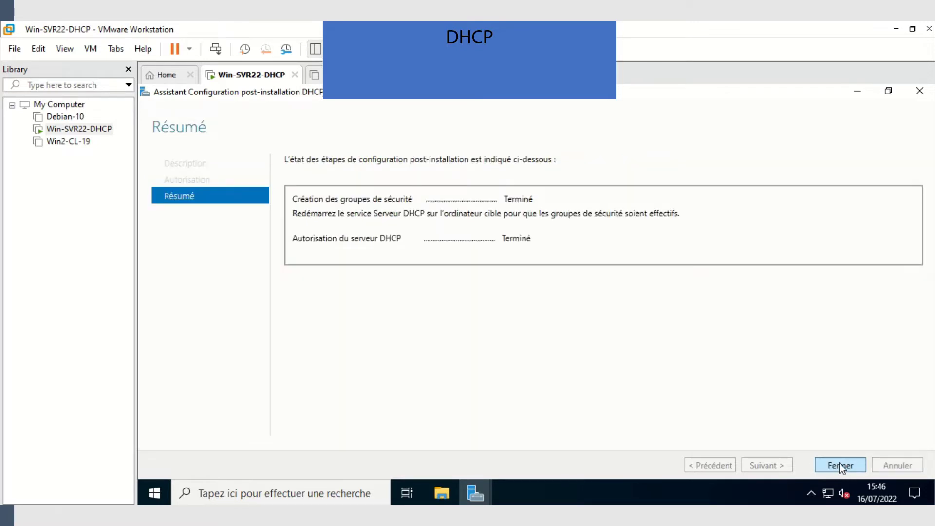
click(840, 467)
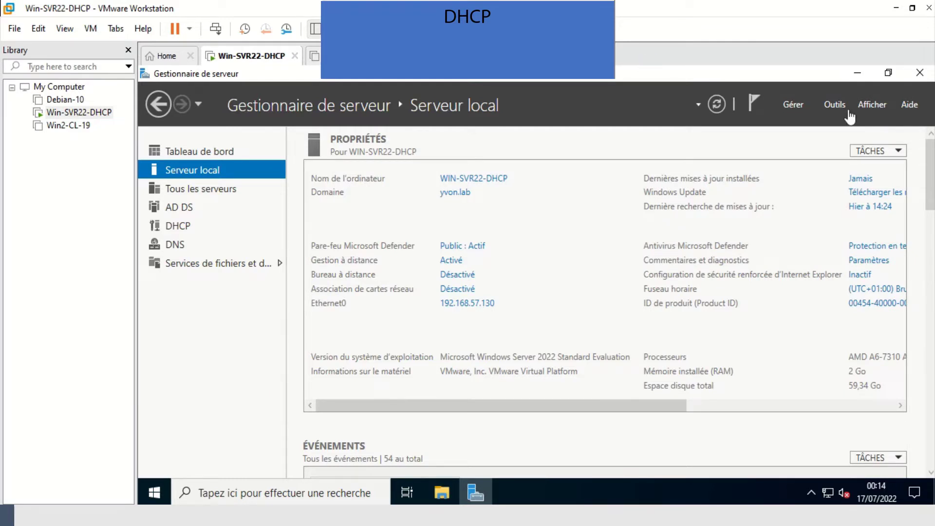
- Launch the DHCP console, expand win-svr22-dhcp and IPv4, and start the New Scope wizard
click(832, 107)
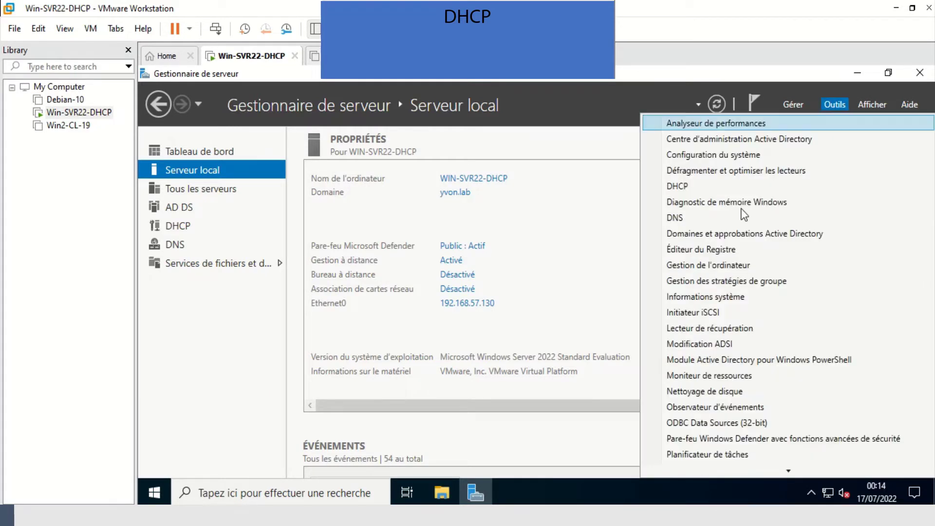
click(677, 186)
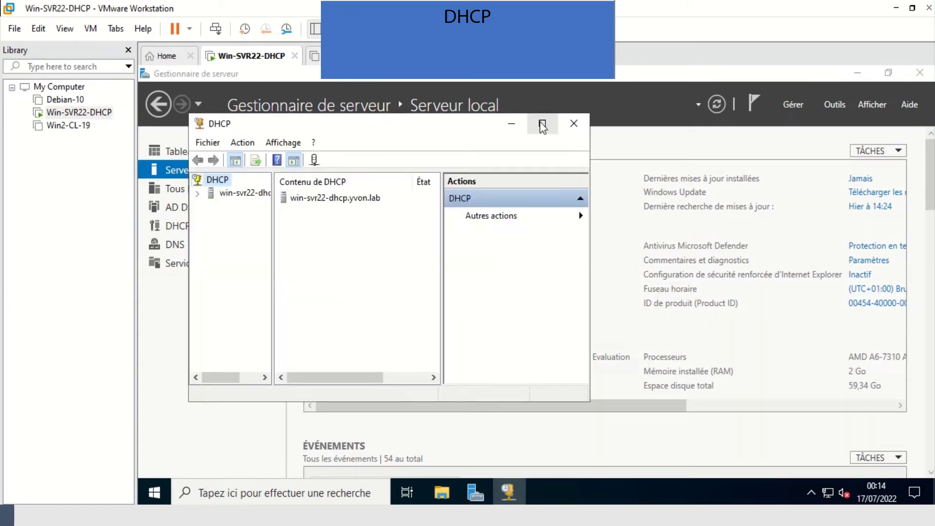
click(543, 126)
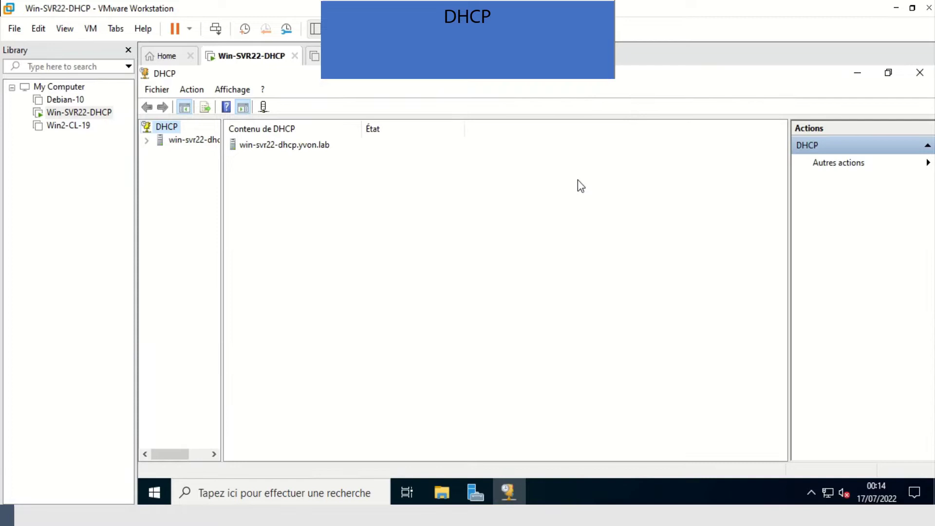
double_click(178, 143)
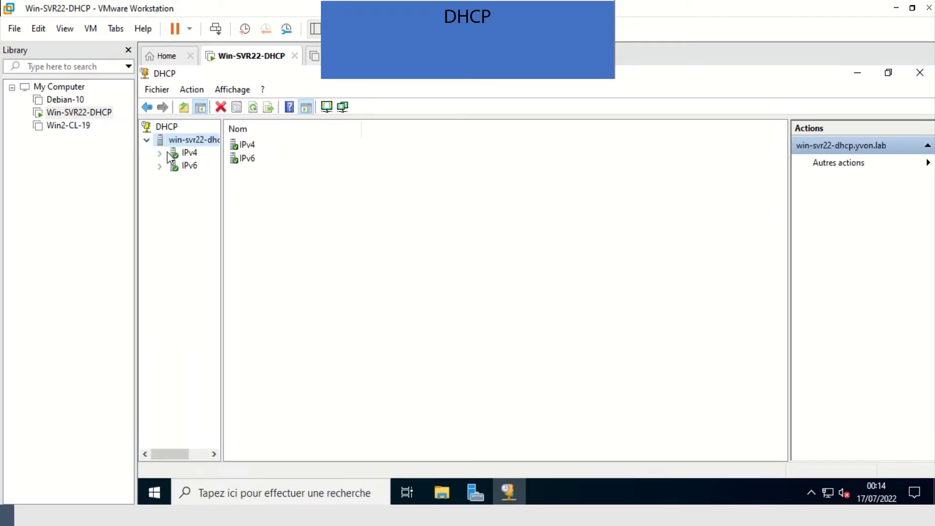
click(190, 155)
double_click(190, 155)
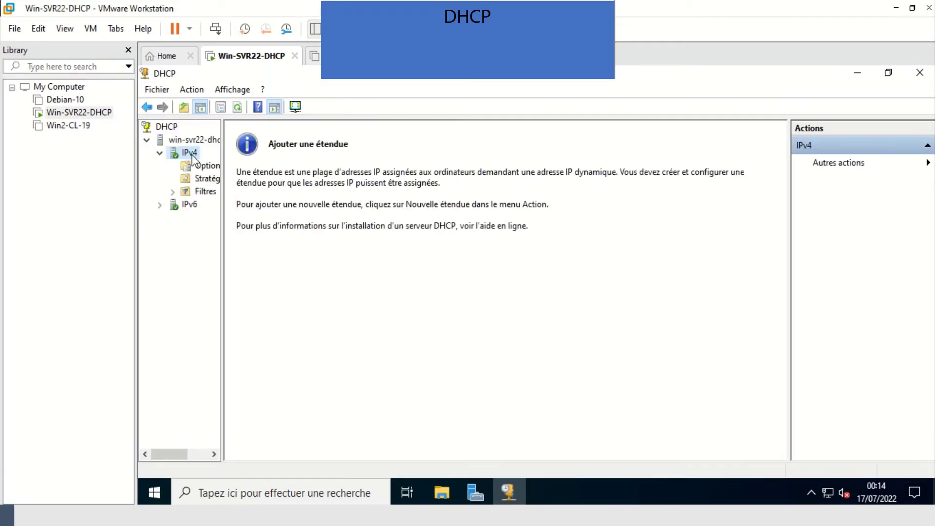
right_click(192, 154)
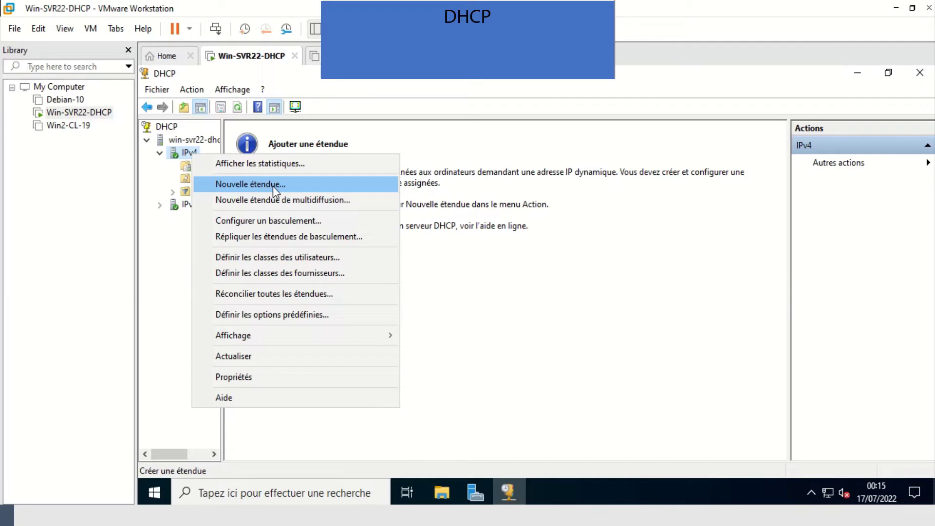
click(273, 185)
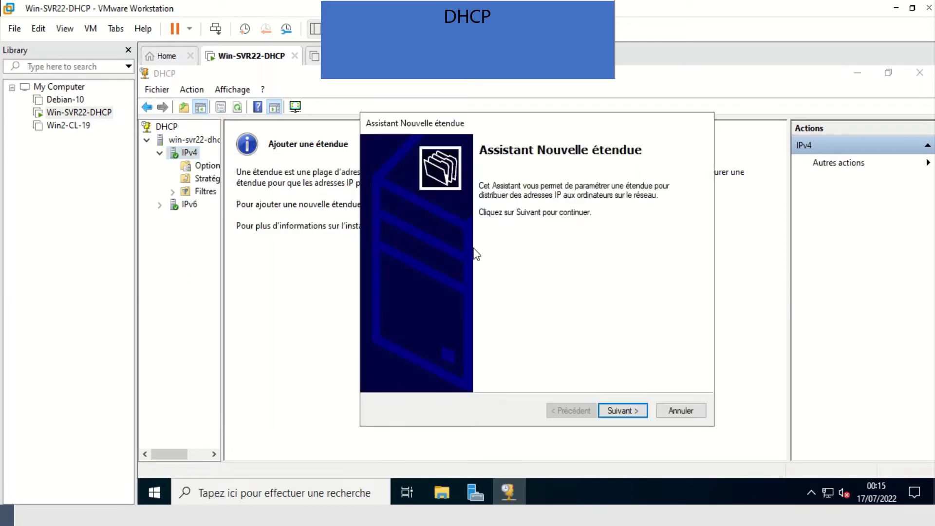
- Name the new scope 'Lab-Services'
click(624, 411)
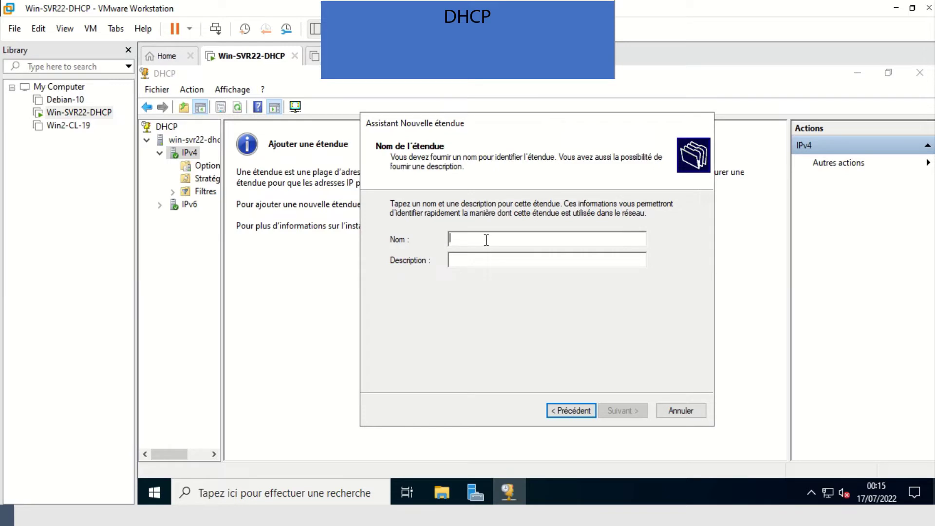
text(La)
text(b)
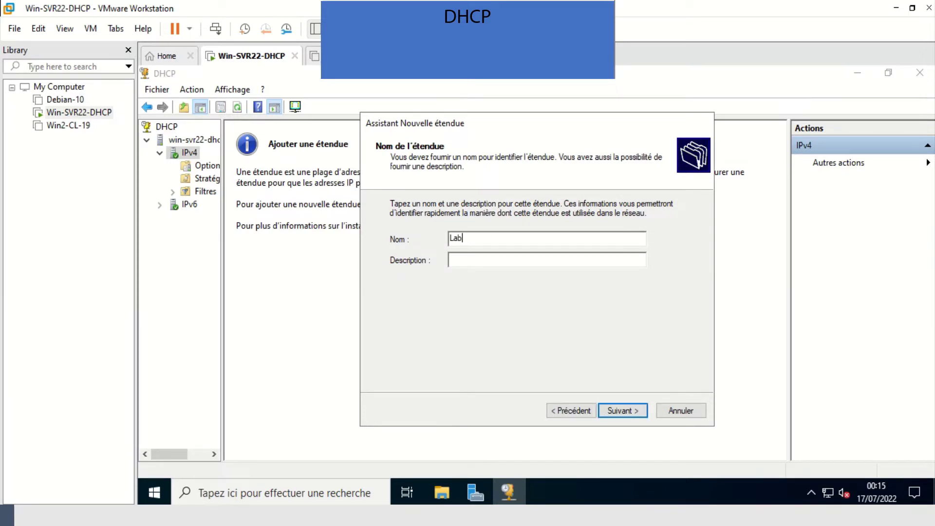
text(-Services)
click(628, 410)
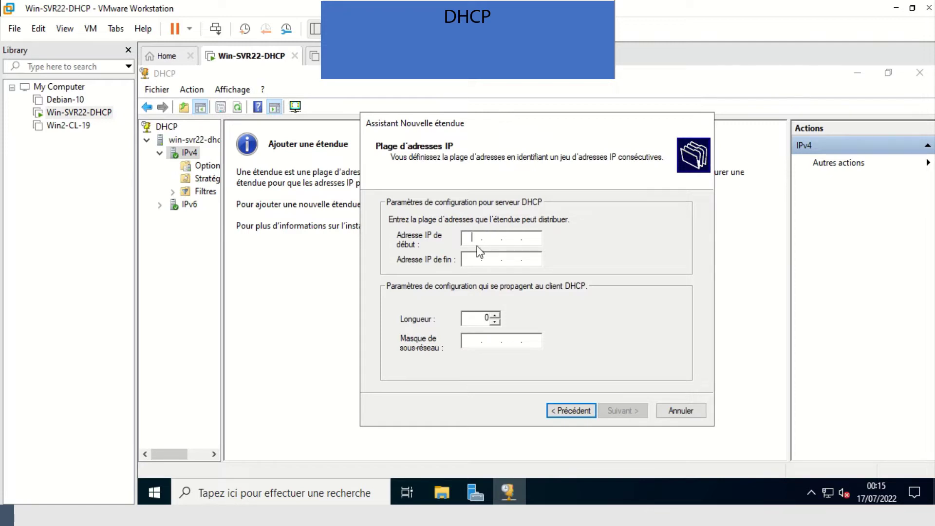
- Set the range 192.168.57.140–192.168.57.150, add no exclusions, and keep the 8-day lease
text(192 . 168 . 57 . 140)
click(469, 258)
text(192 . 168 . )
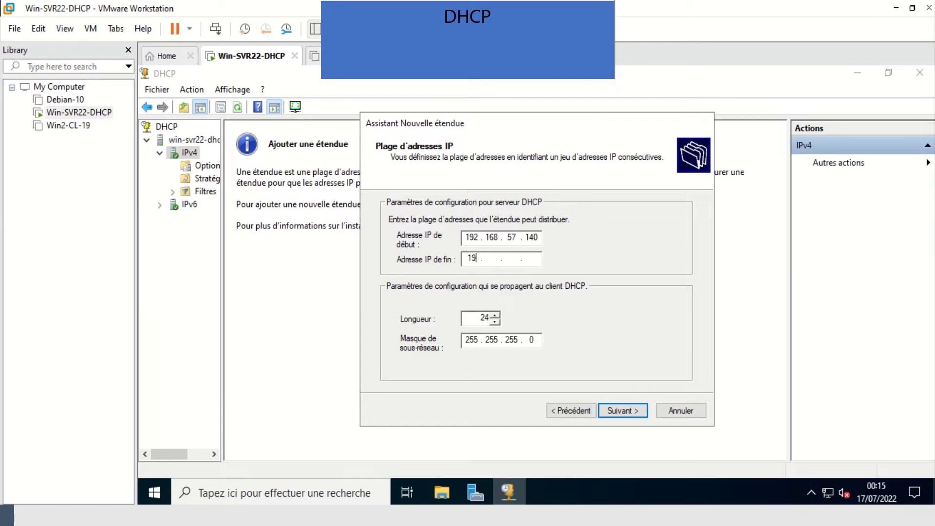
text(57 . 150)
click(621, 411)
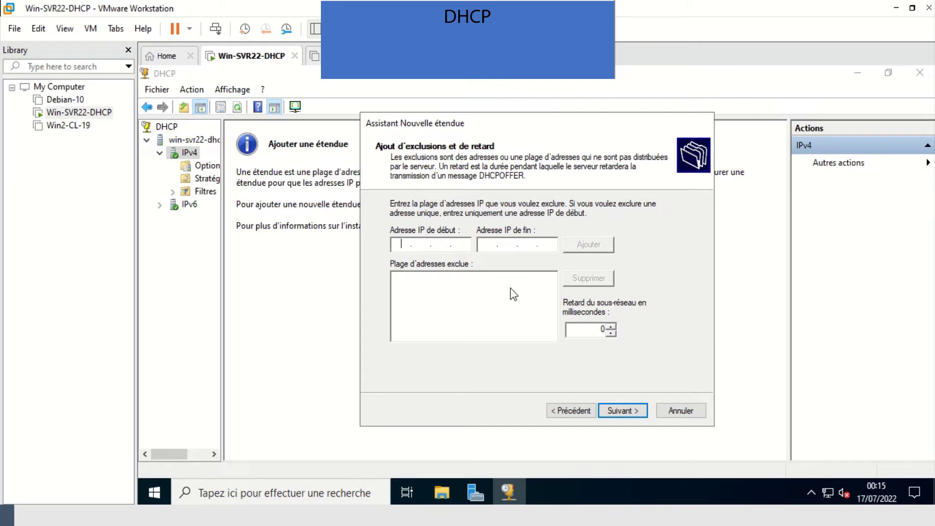
click(634, 416)
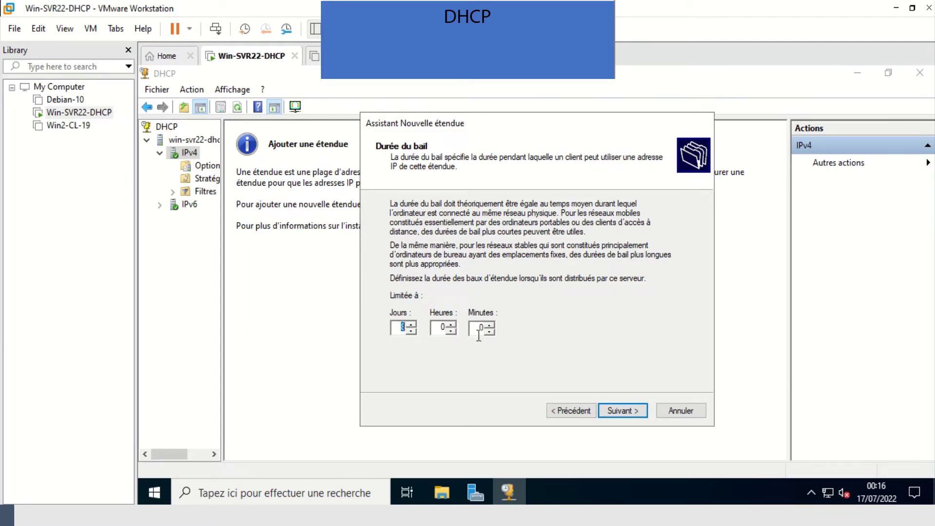
click(621, 412)
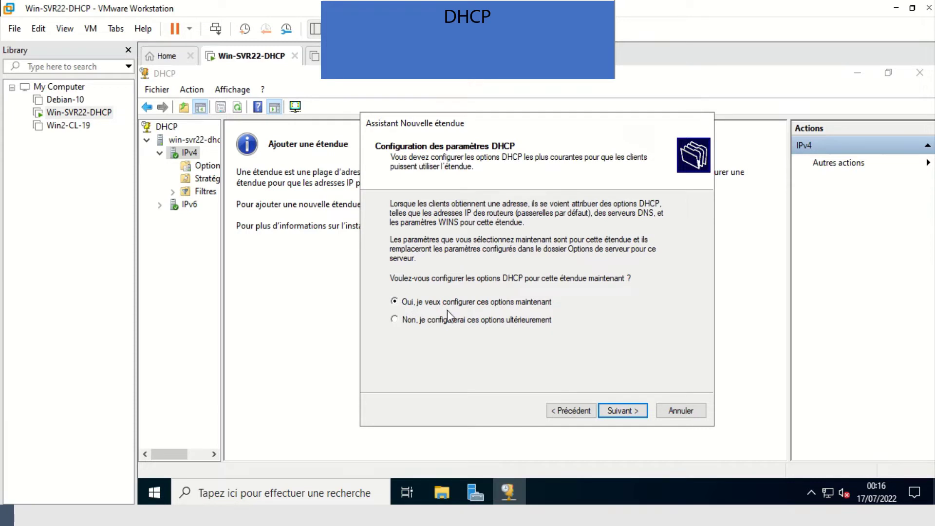
- Add 192.168.57.2 as the scope's default gateway router
click(625, 412)
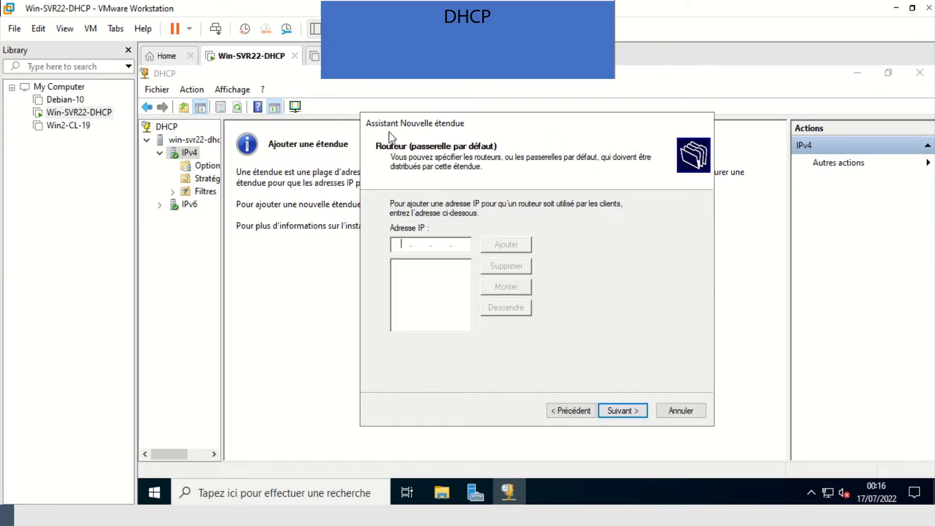
text(192 . 168 . 57 . 2)
click(512, 248)
click(639, 409)
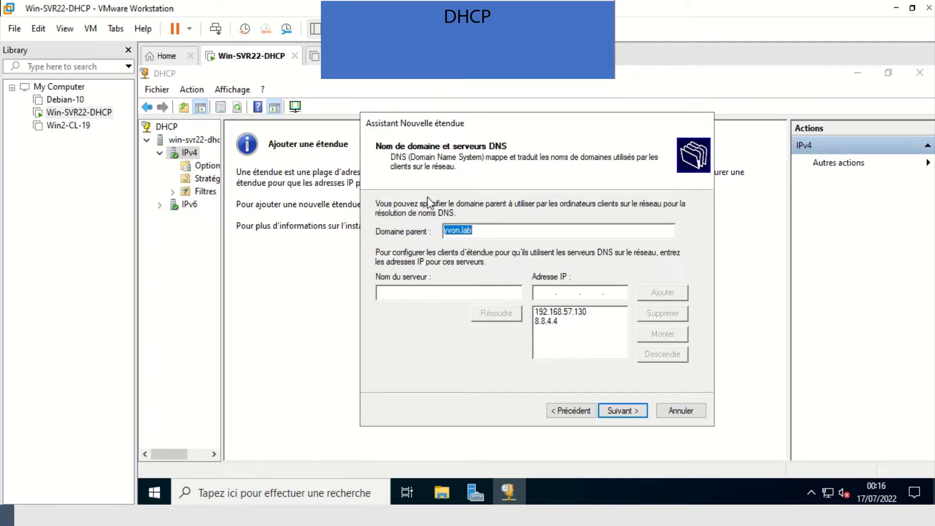
- Accept yvon.lab DNS with server 192.168.57.130, skip WINS, and finish with the scope activated
click(579, 311)
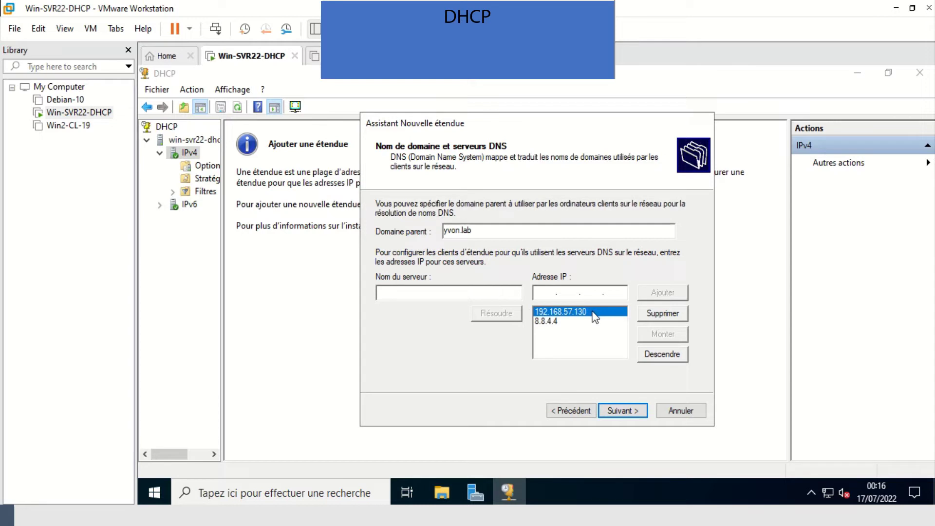
click(629, 410)
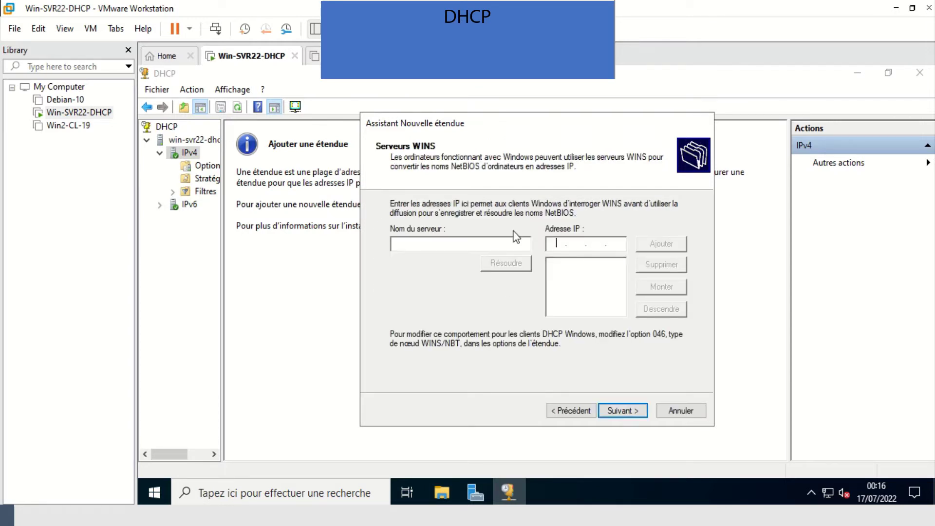
click(624, 409)
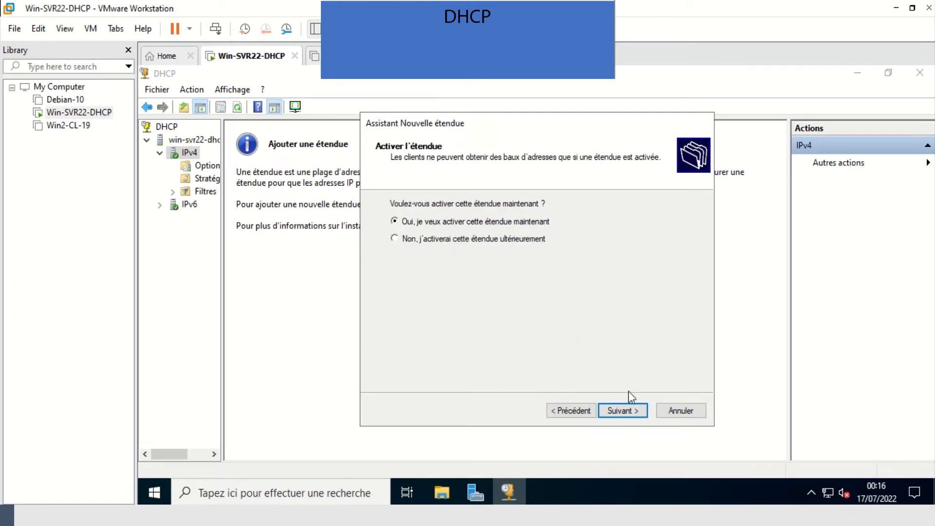
click(633, 405)
click(630, 409)
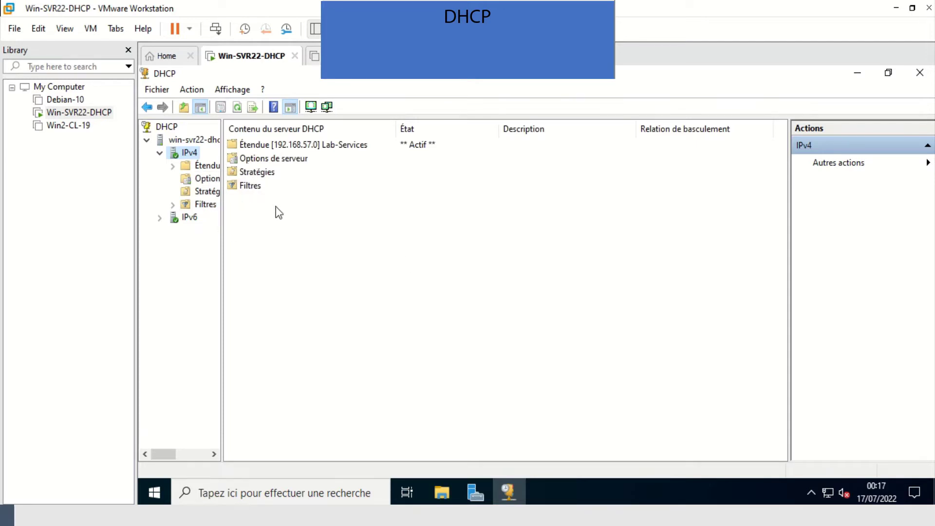
- Expand Lab-Services, view its 192.168.57.140–150 address pool, then its empty lease list
double_click(268, 169)
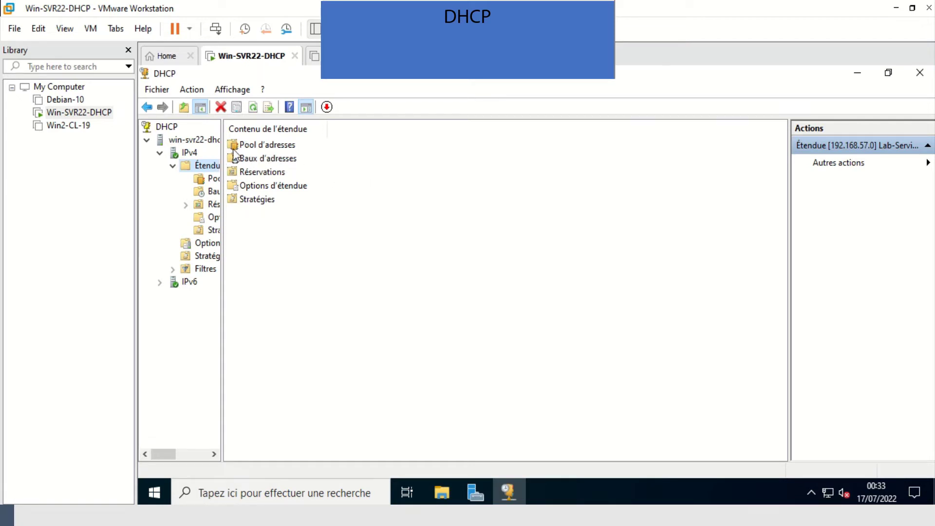
drag(222, 155, 262, 159)
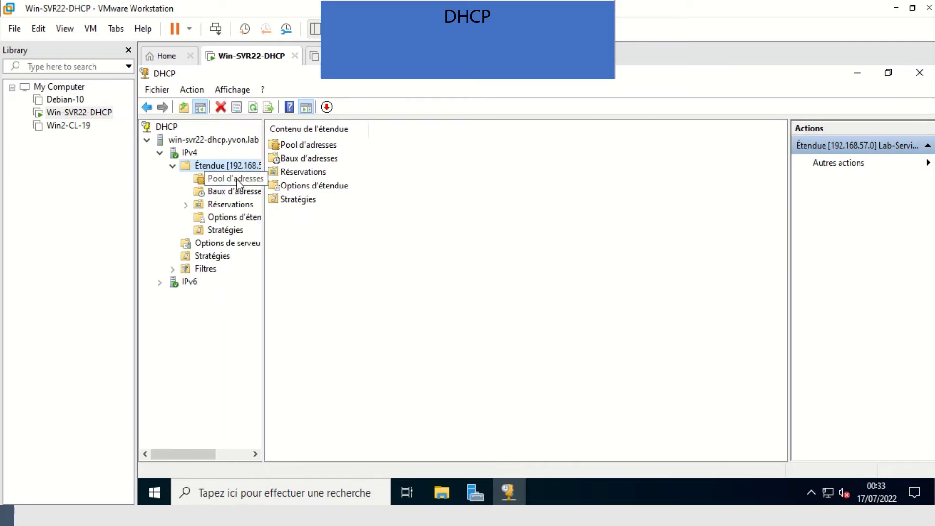
click(238, 181)
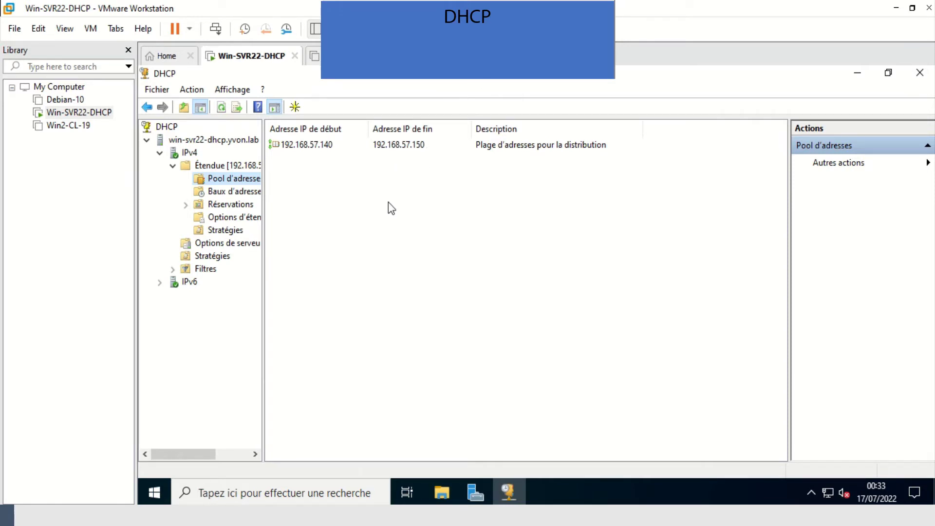
click(235, 193)
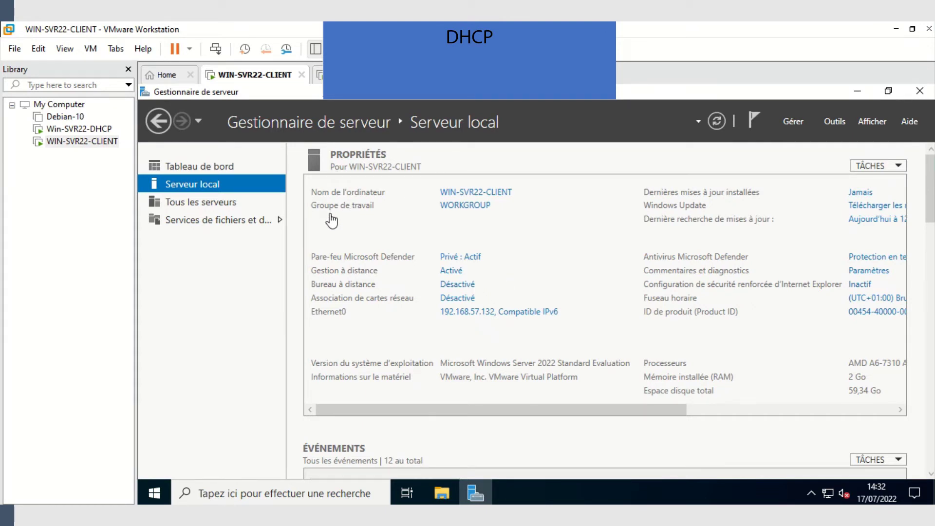
- Change WIN-SVR22-CLIENT's membership from WORKGROUP to domain yvon.lab and dismiss the NetBIOS notice
click(474, 208)
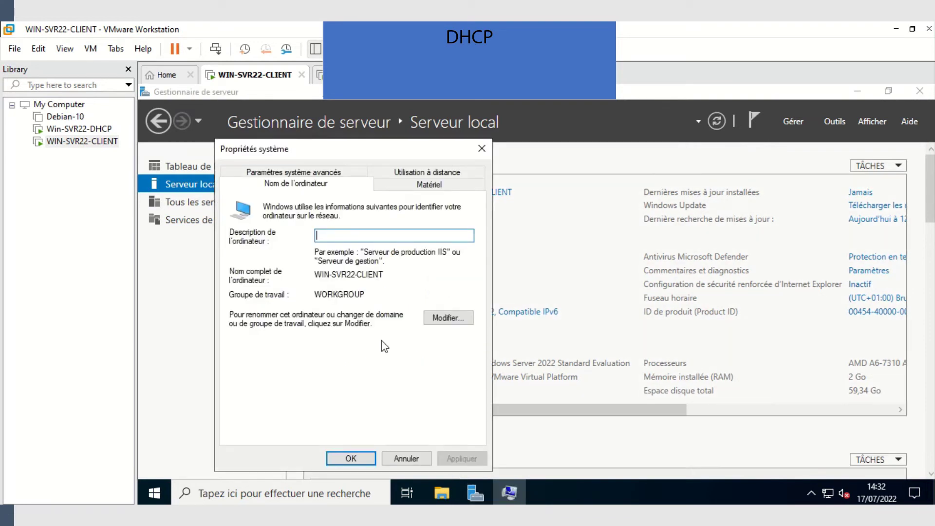
click(437, 321)
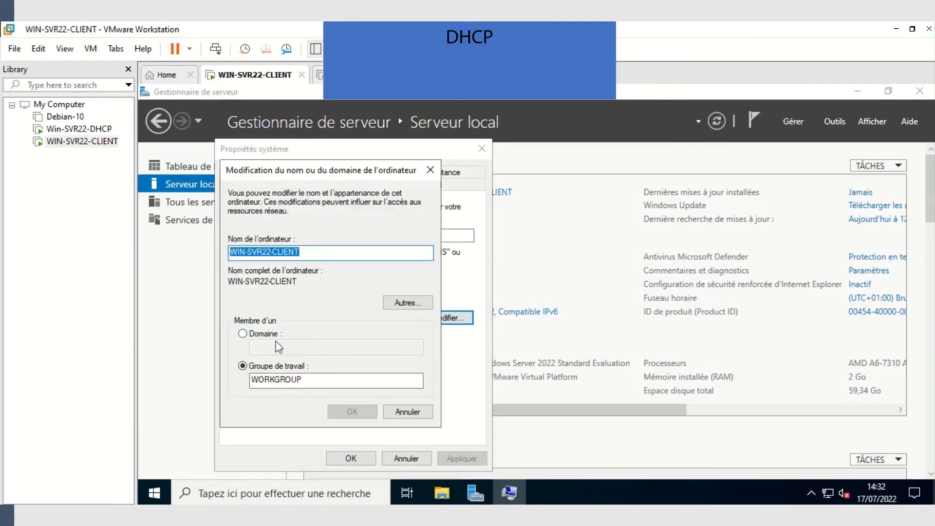
click(242, 334)
click(272, 347)
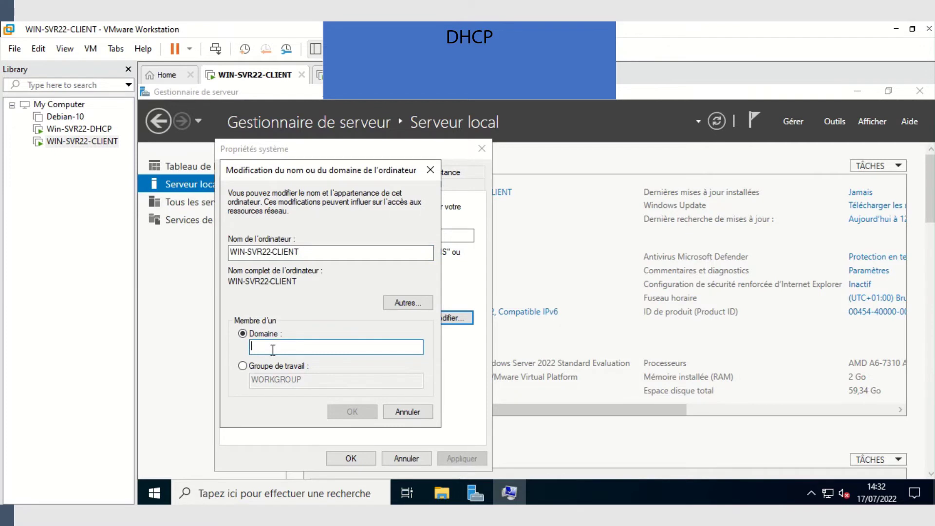
text(yvon.labb)
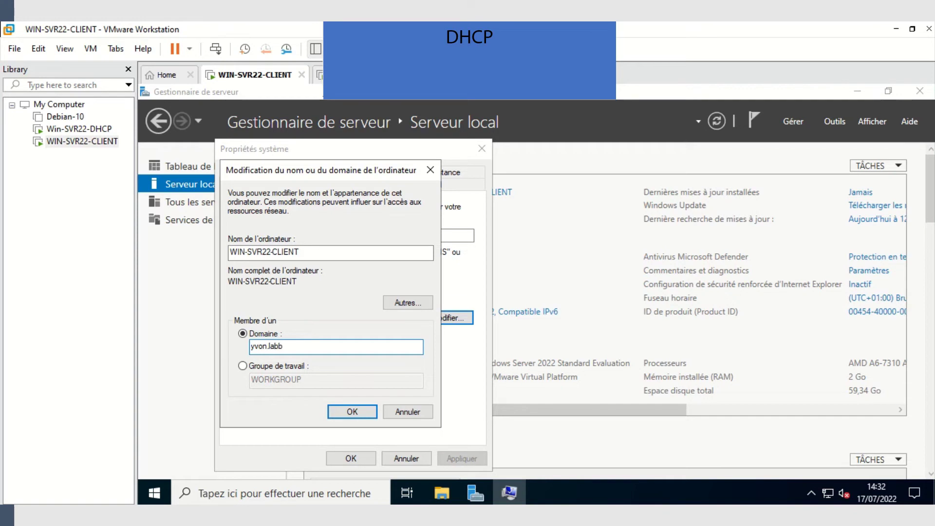
key(BackSpace)
click(353, 413)
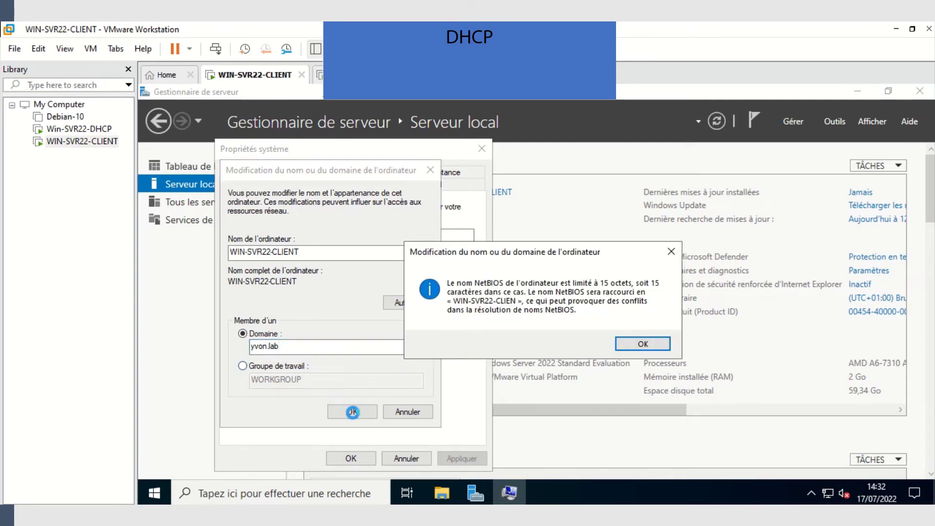
click(620, 344)
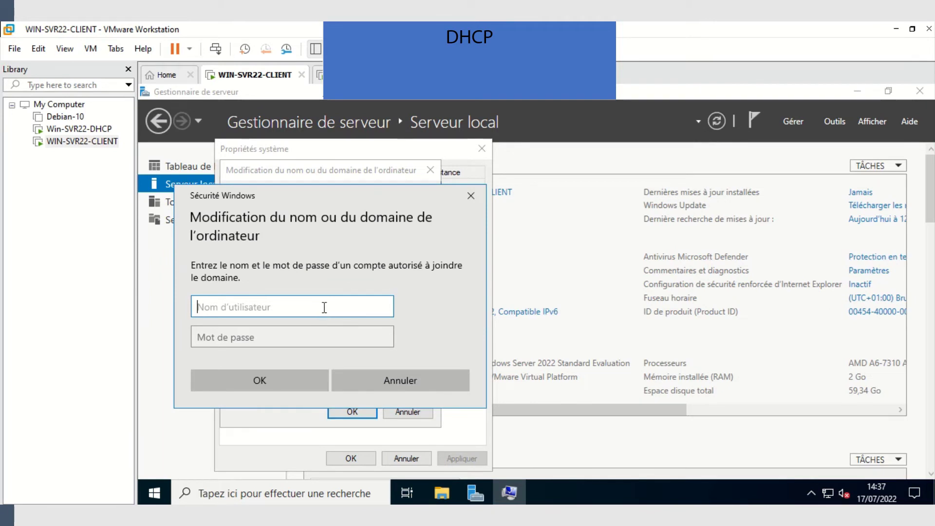
- Enter the domain administrator account and password, then acknowledge the welcome and restart-required messages
text(YVO)
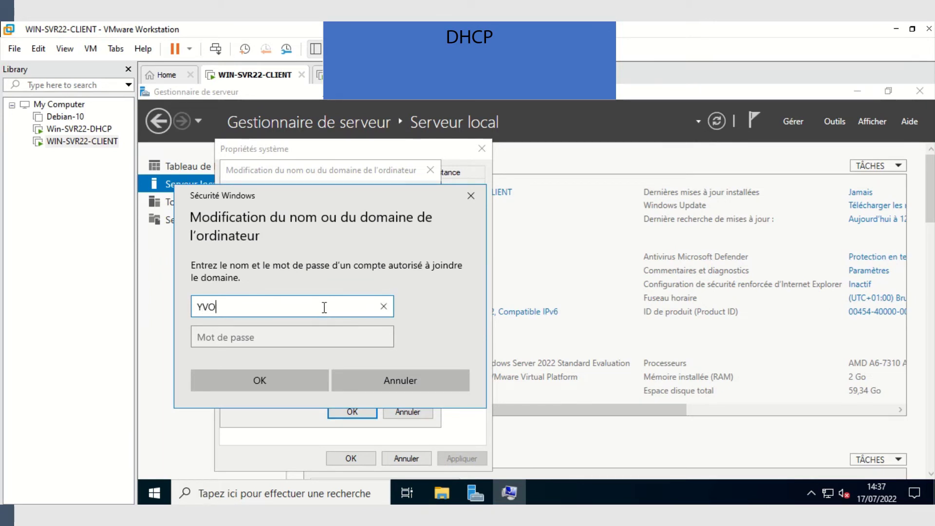
text(N\Administrat)
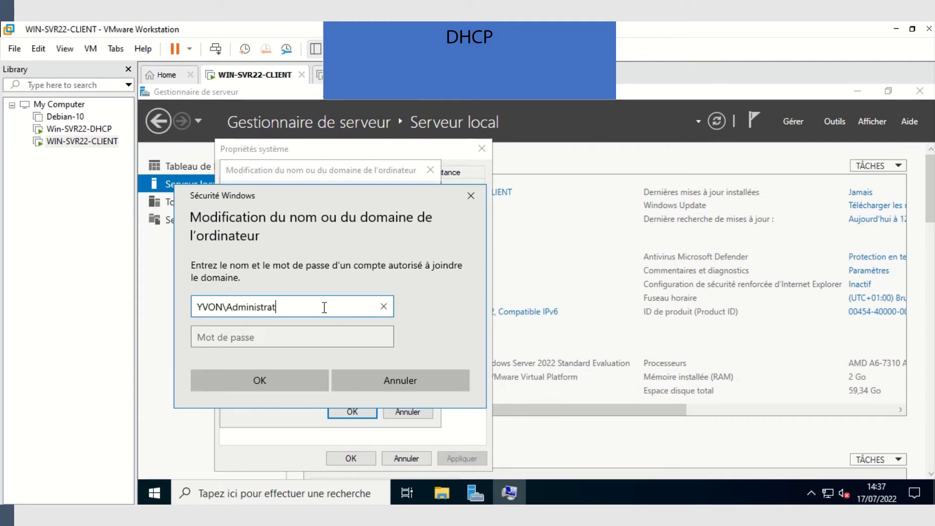
text(eur)
click(341, 334)
text(Azerty12)
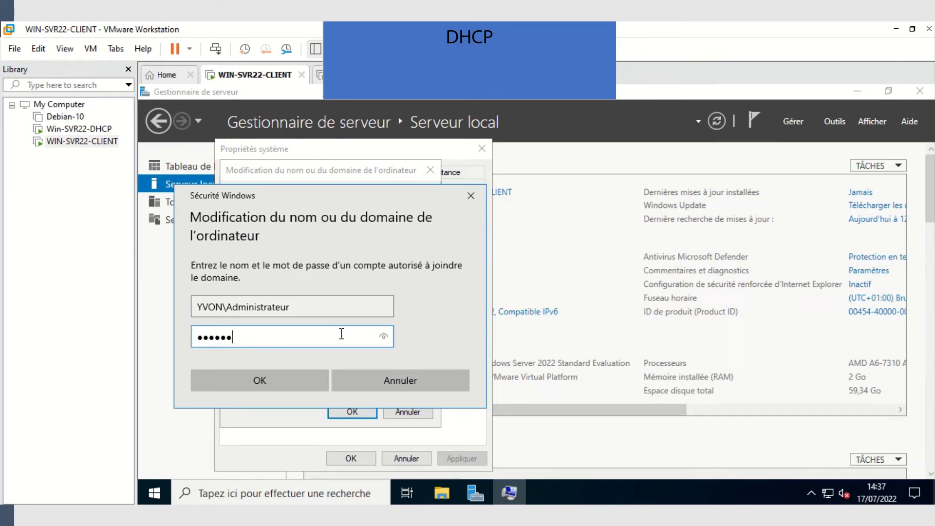
key(Return)
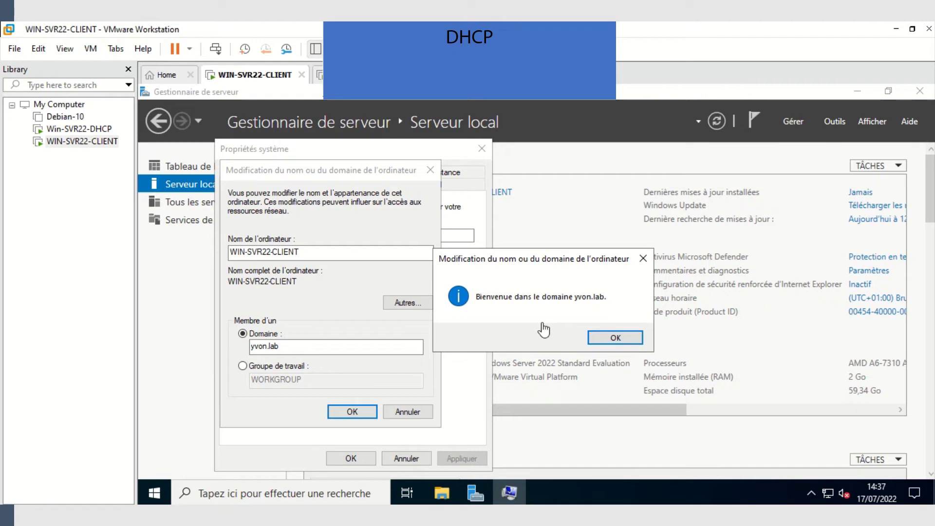
click(616, 338)
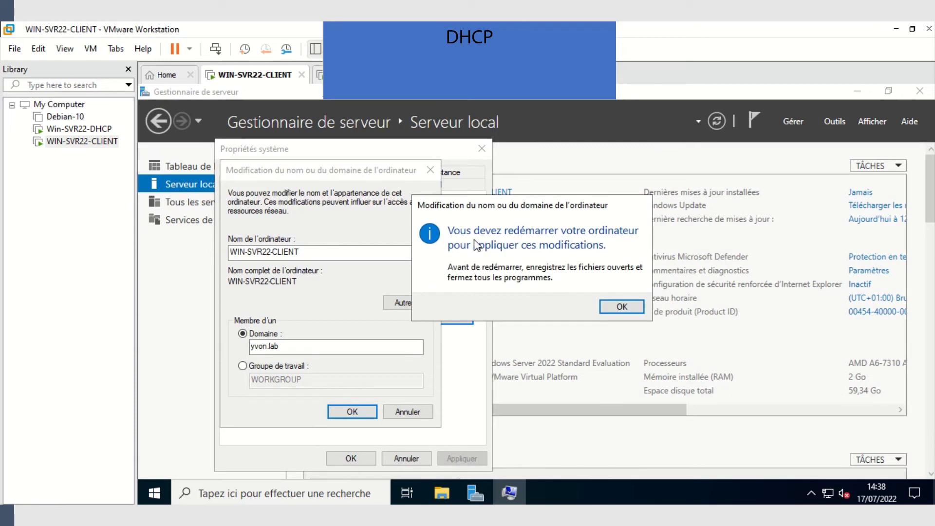
click(631, 308)
- Close System Properties, then restart the client from the Start power menu, confirming the reason
click(345, 412)
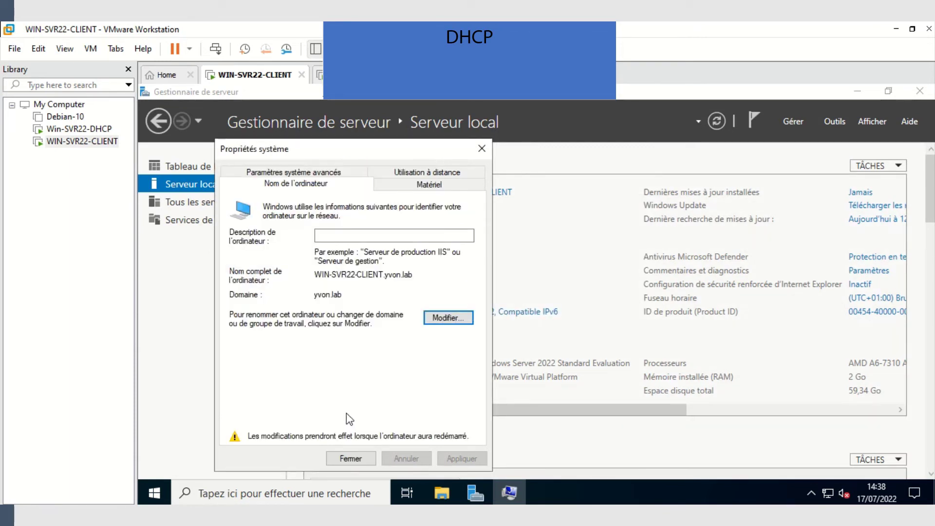
click(369, 459)
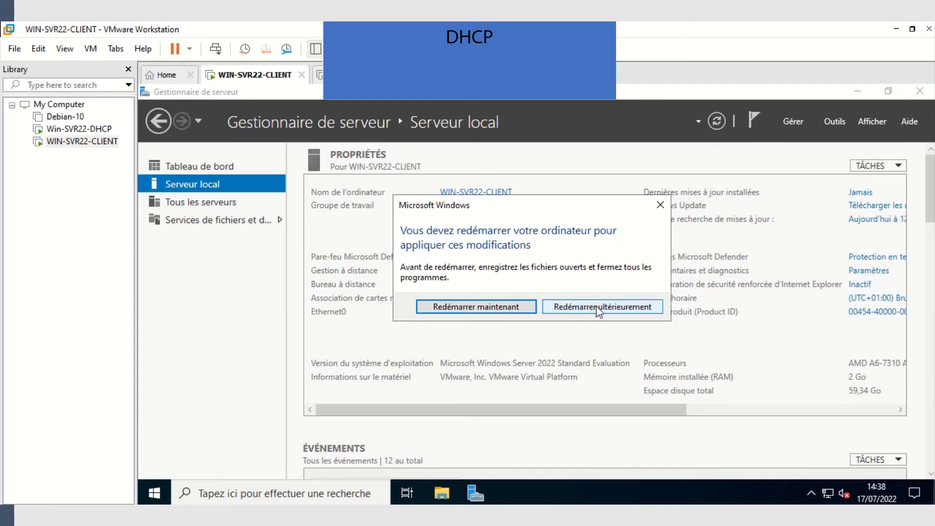
click(628, 307)
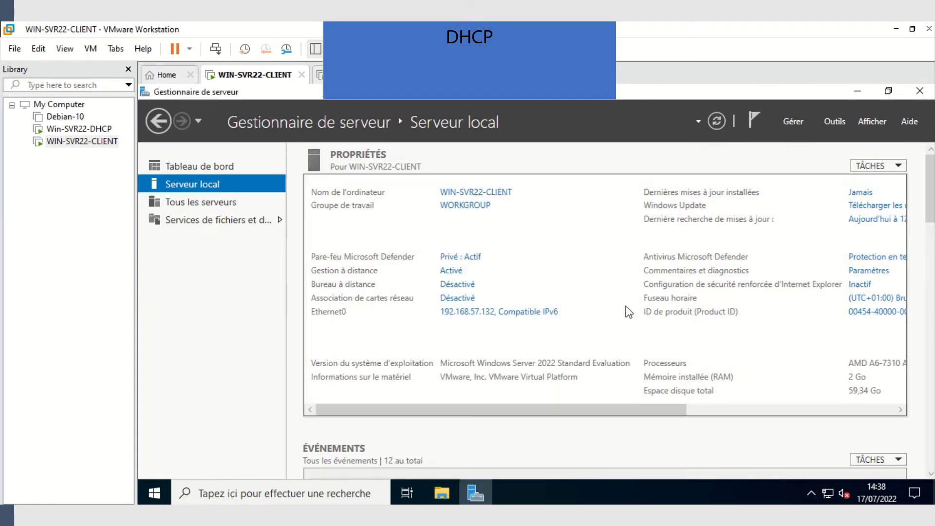
click(154, 494)
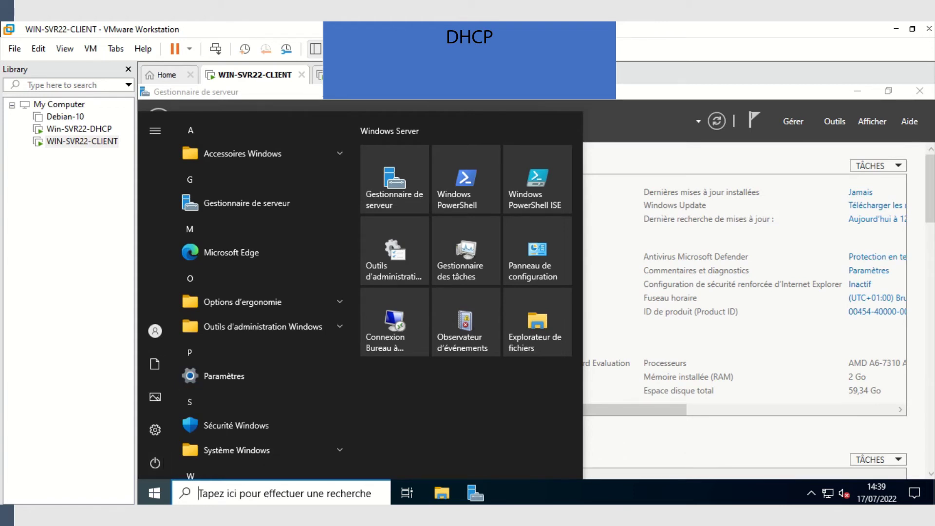
click(155, 463)
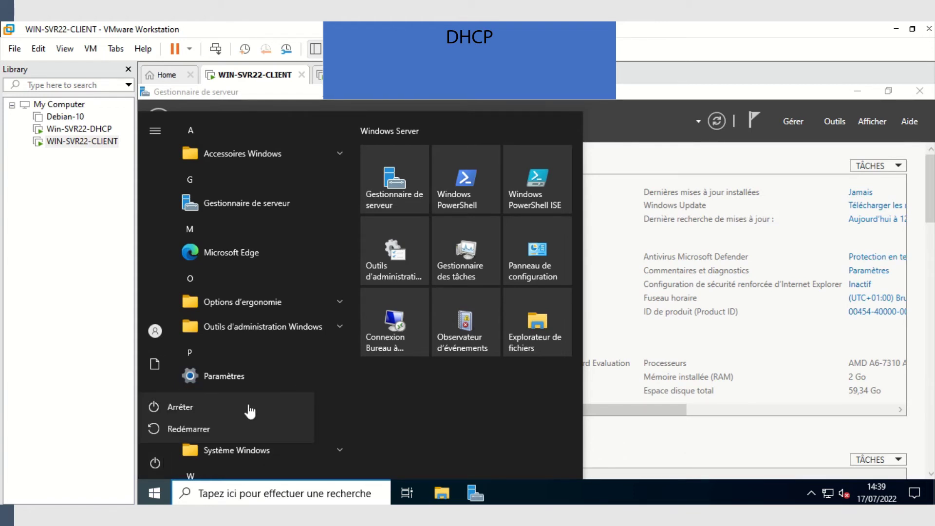
click(206, 428)
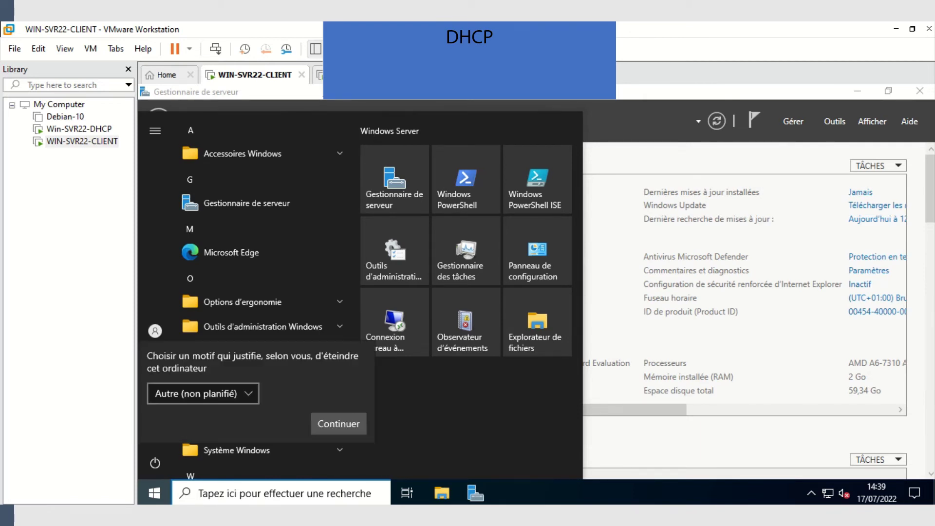
click(340, 424)
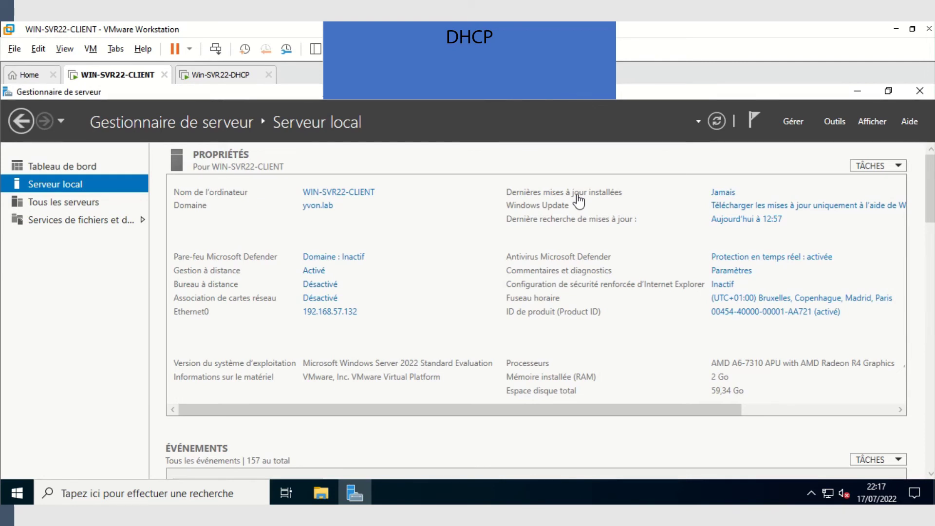
- Set the client's Ethernet0 TCP/IPv4 to obtain both the IP address and DNS servers automatically
click(333, 313)
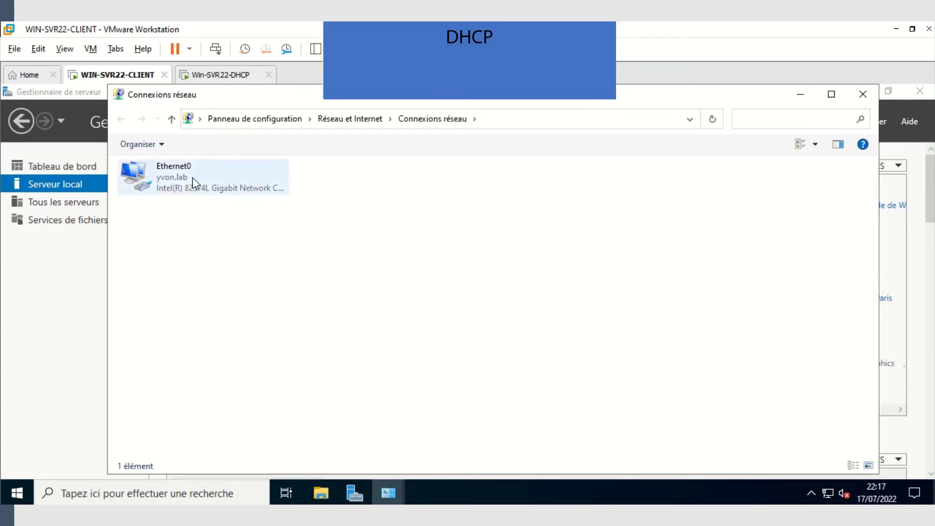
right_click(192, 177)
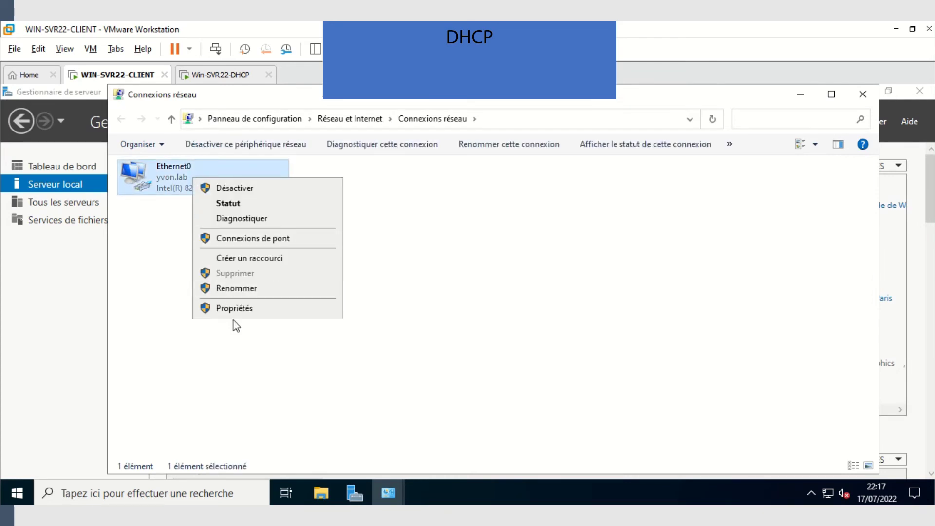
click(240, 309)
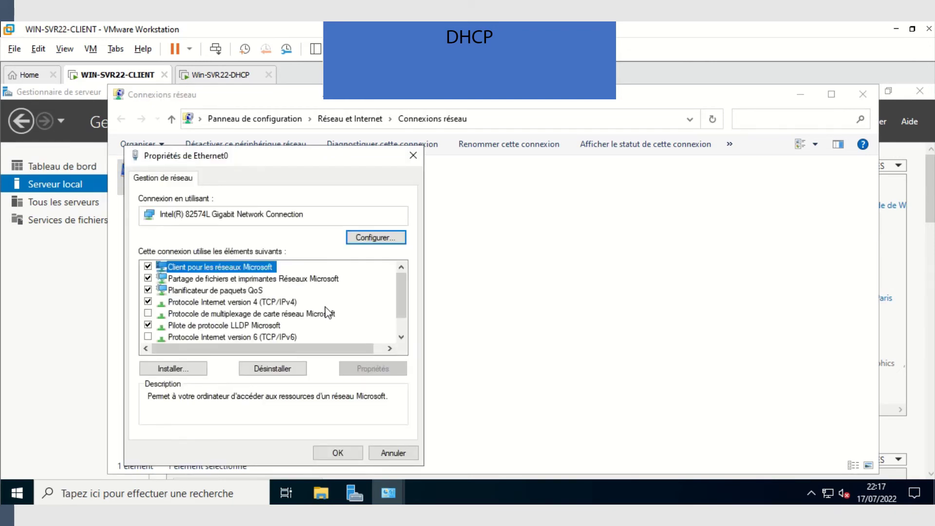
double_click(258, 302)
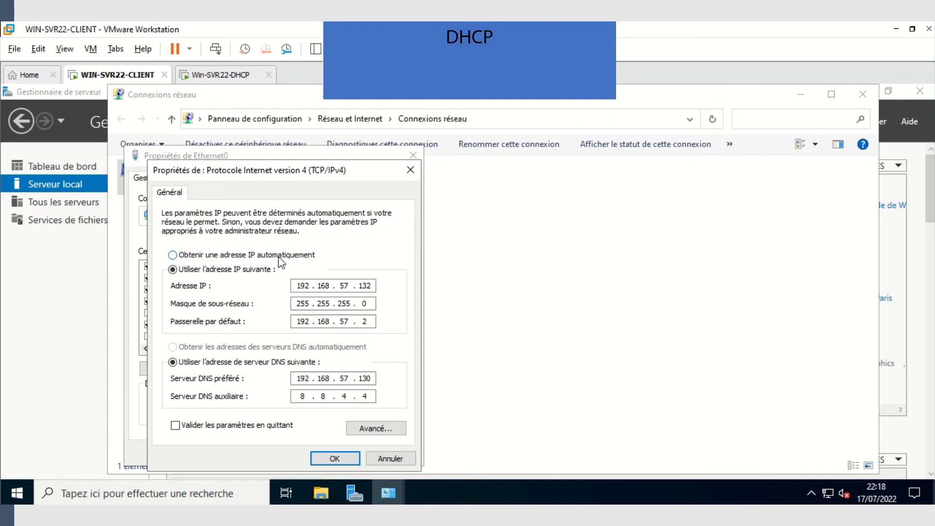
click(174, 255)
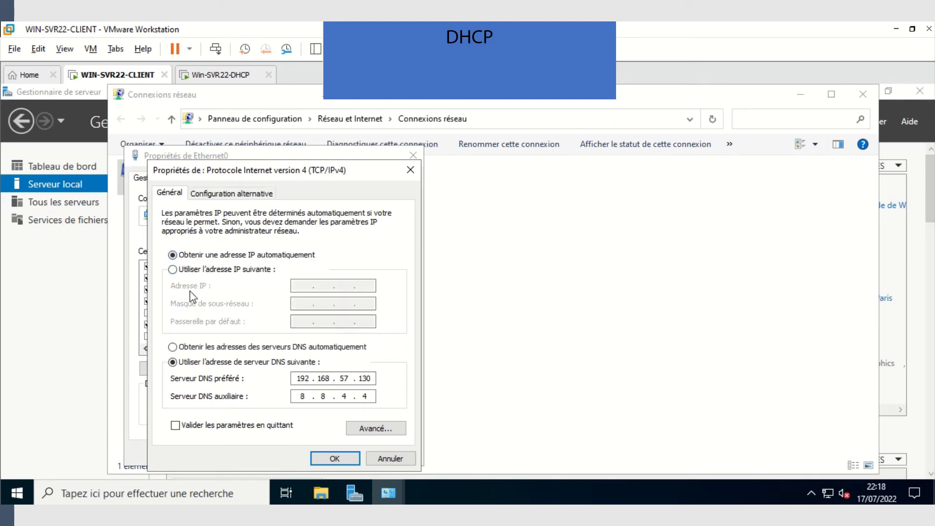
click(173, 348)
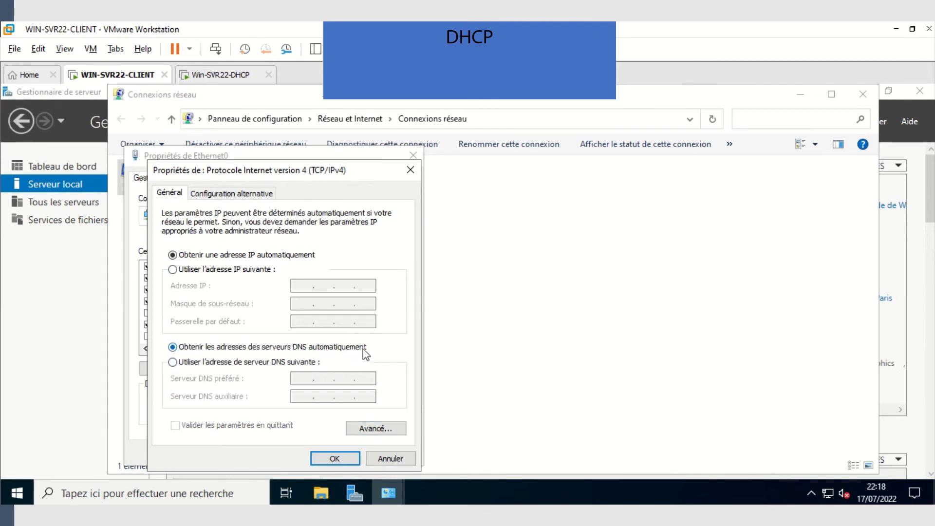
click(334, 459)
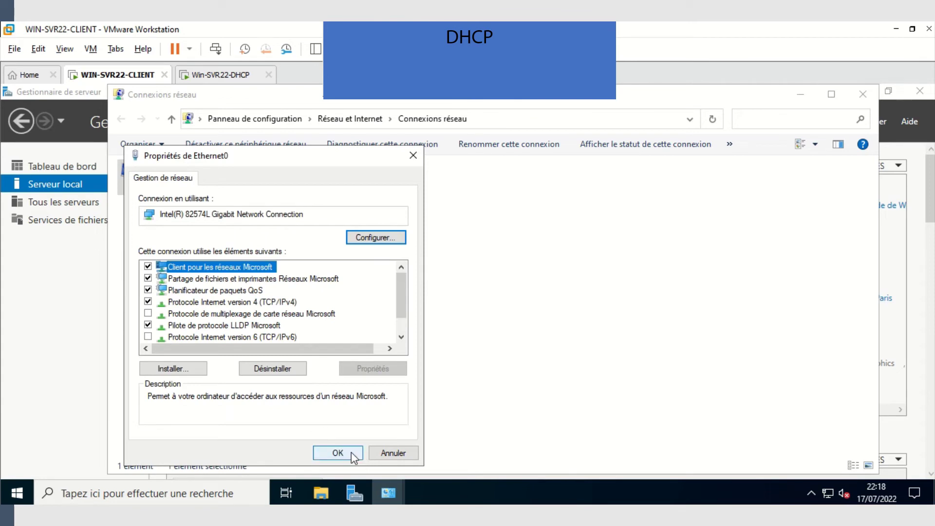
click(352, 452)
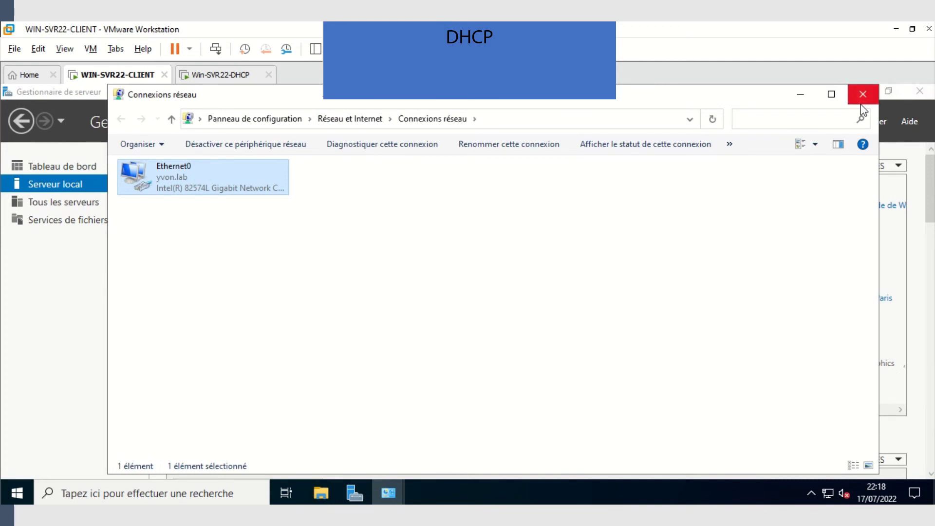
click(800, 95)
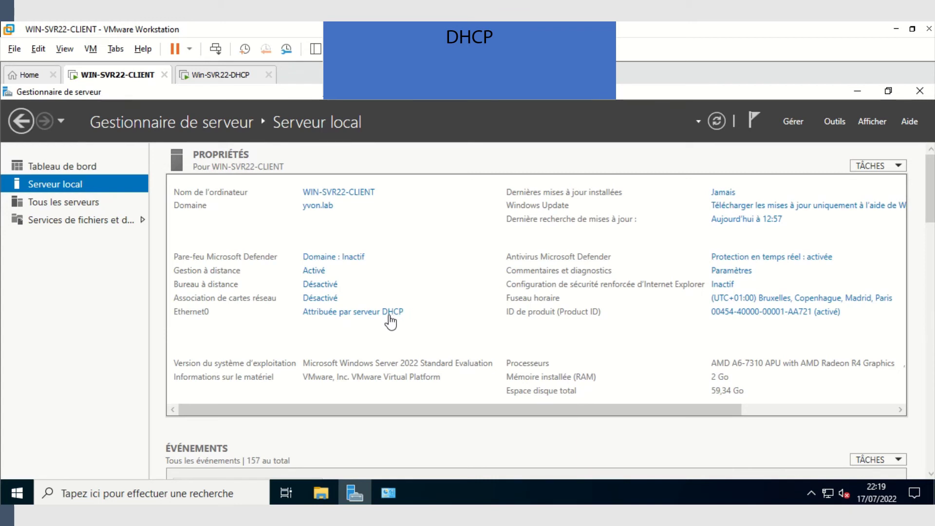
click(373, 314)
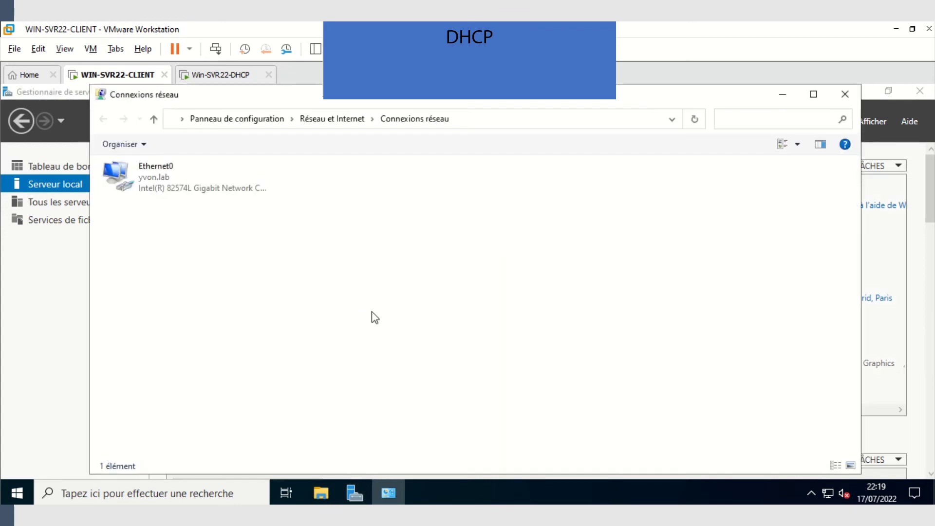
click(178, 178)
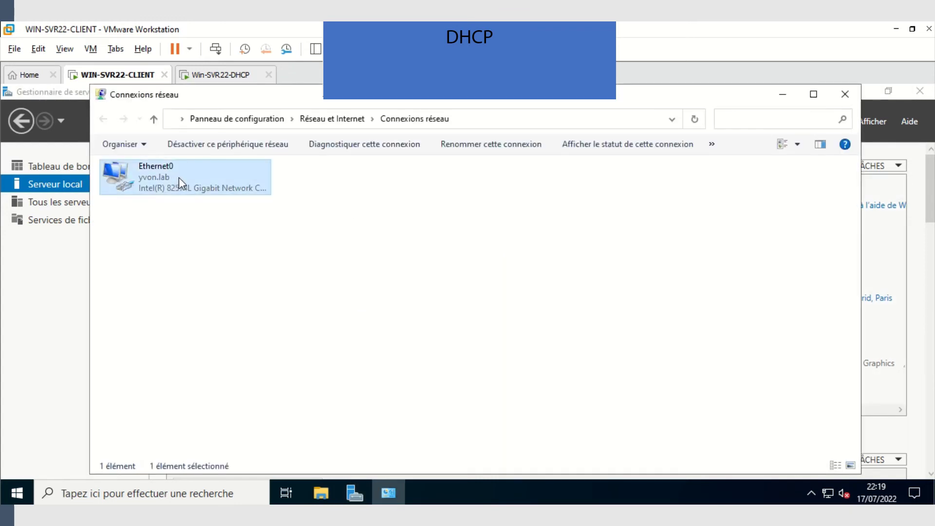
right_click(181, 178)
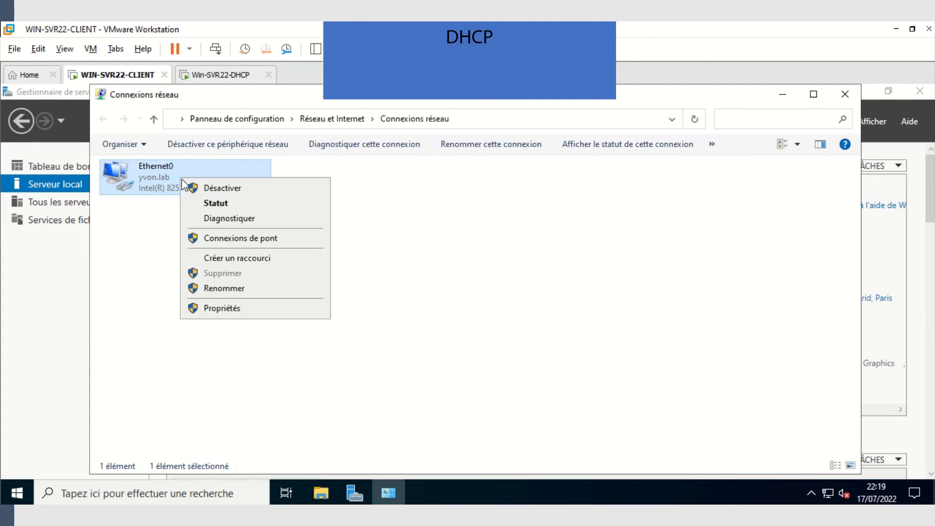
click(219, 207)
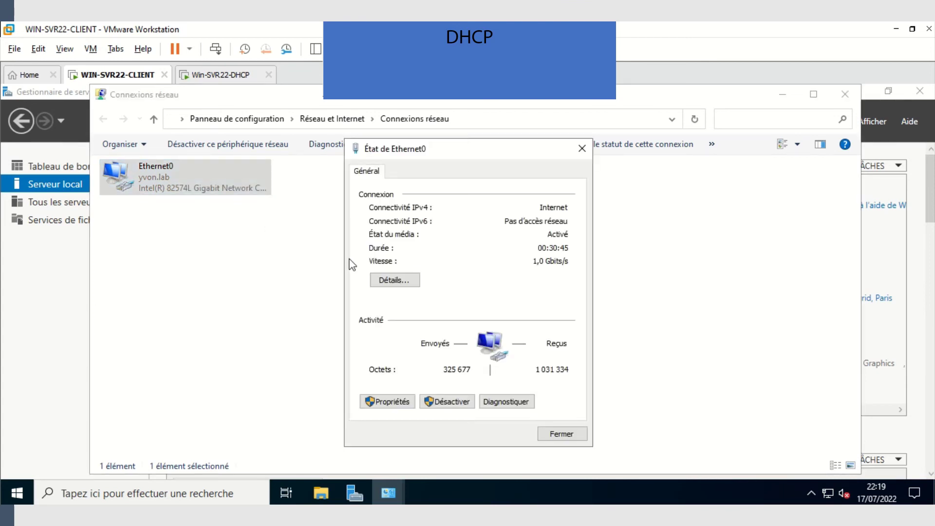
click(395, 284)
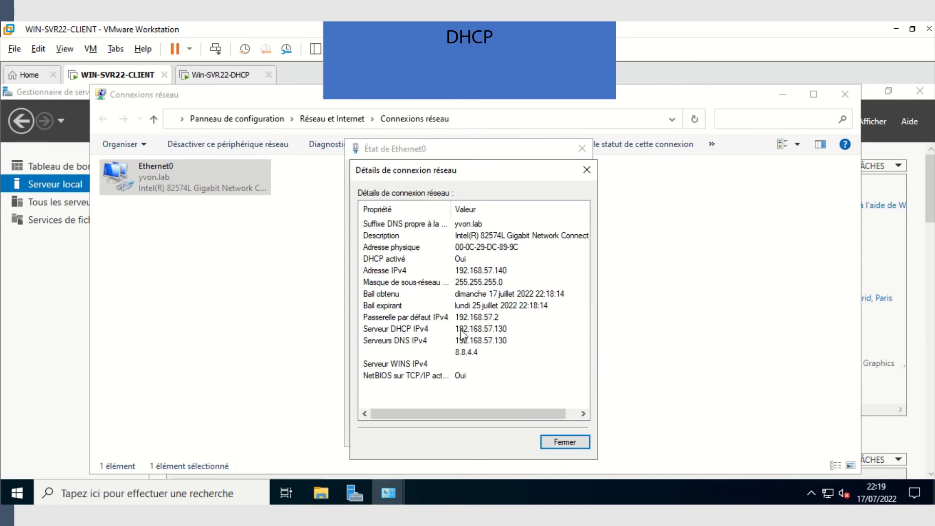
click(558, 444)
click(559, 434)
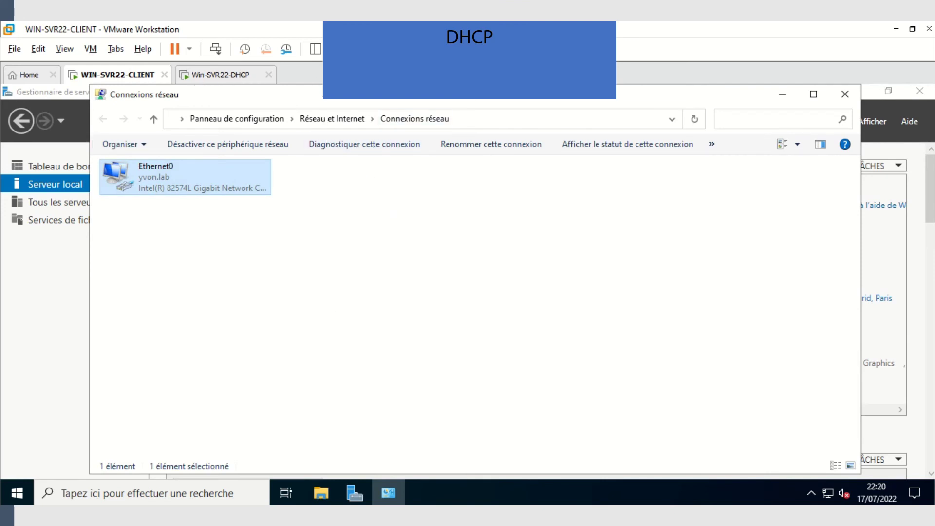
- Switch to the Win-SVR22-DHCP machine, close its old DHCP console and refresh Server Manager
click(230, 78)
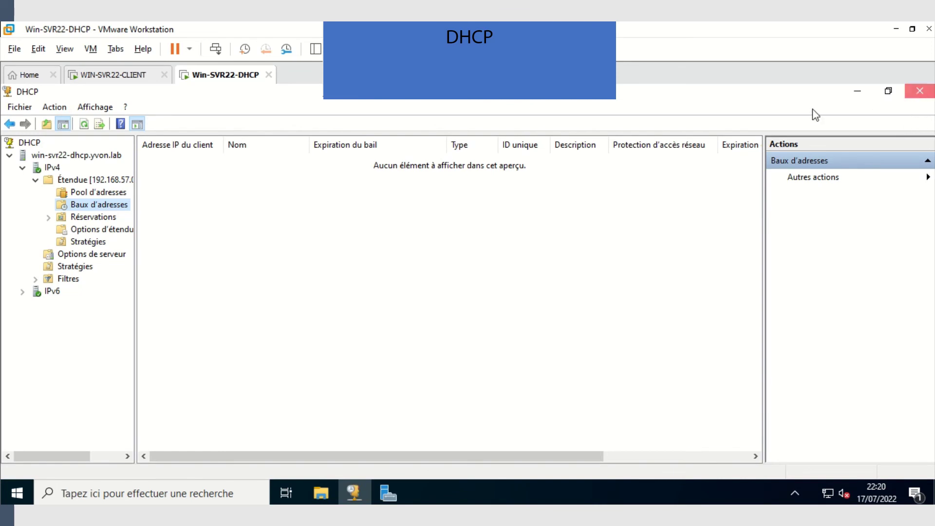
click(920, 91)
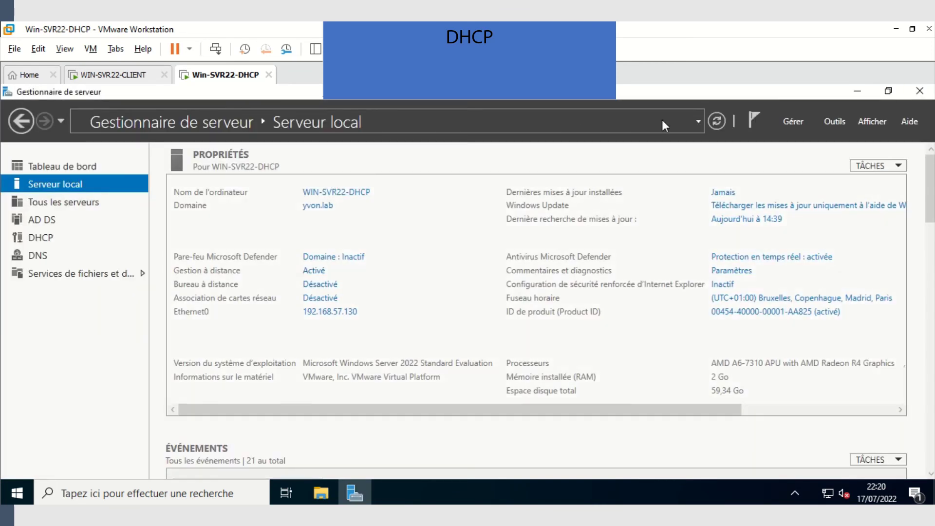
click(715, 122)
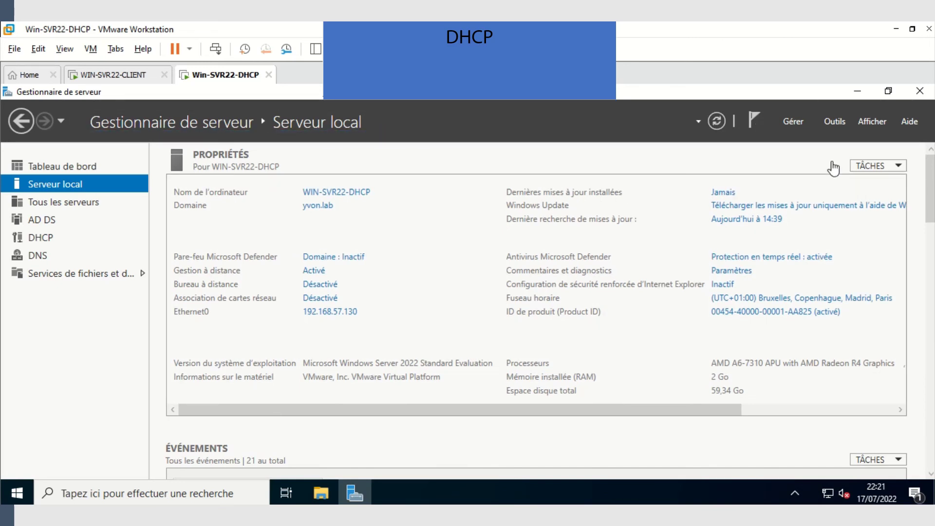
- Launch the DHCP management console from the Outils menu
click(831, 122)
scroll(704, 214, up, 1)
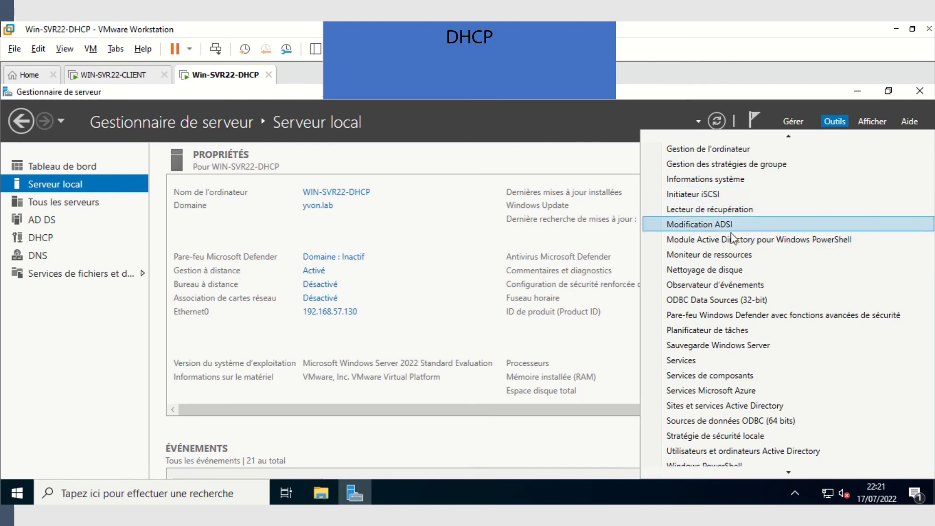
scroll(716, 197, down, 1)
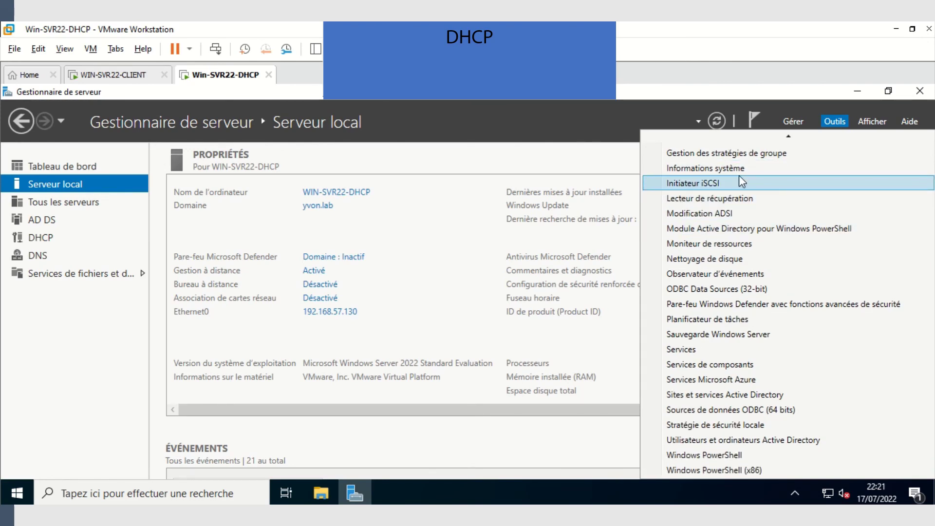
scroll(731, 183, up, 10)
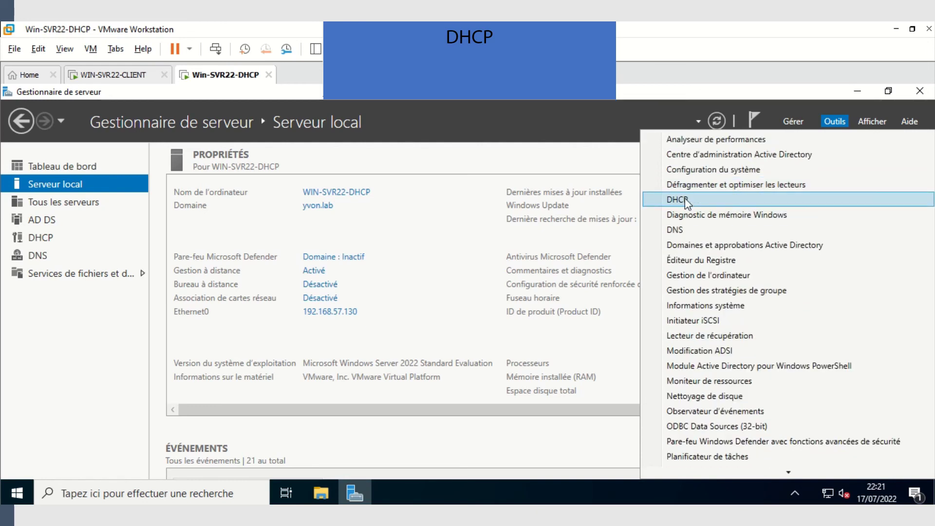
click(697, 200)
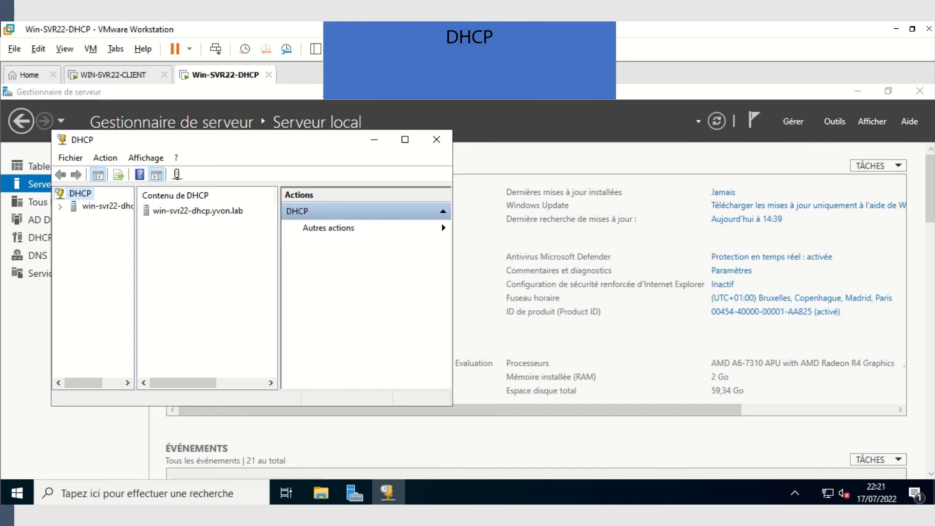
- Maximize DHCP, expand win-svr22-dhcp > IPv4 > Étendue, and view Pool d'adresses and Baux d'adresses
click(406, 141)
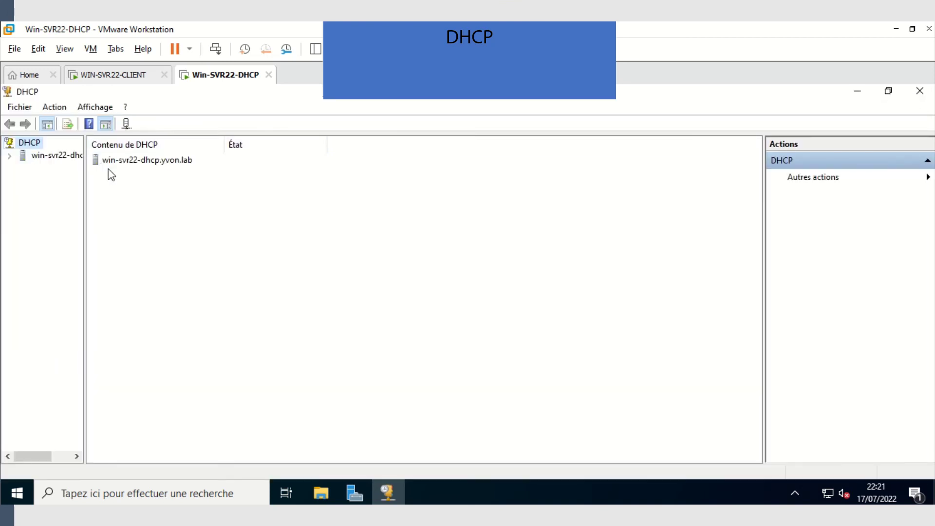
click(9, 156)
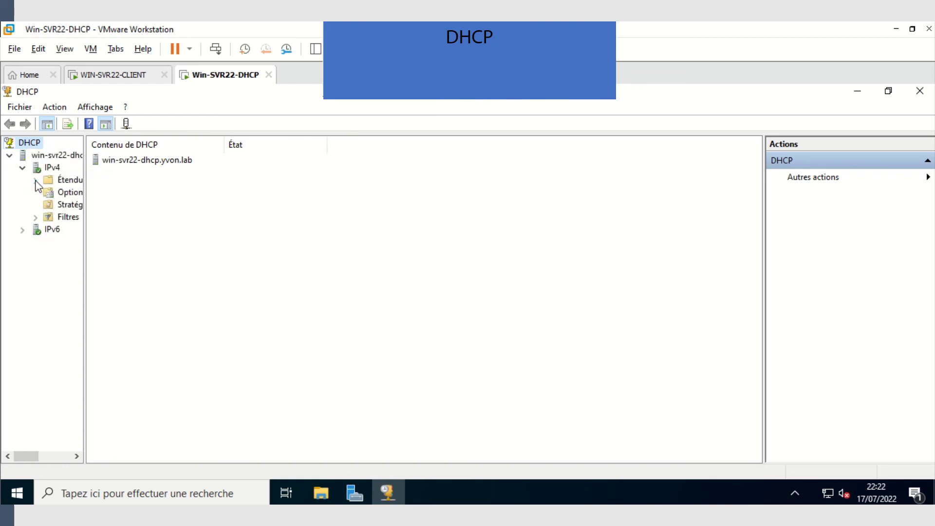
click(36, 180)
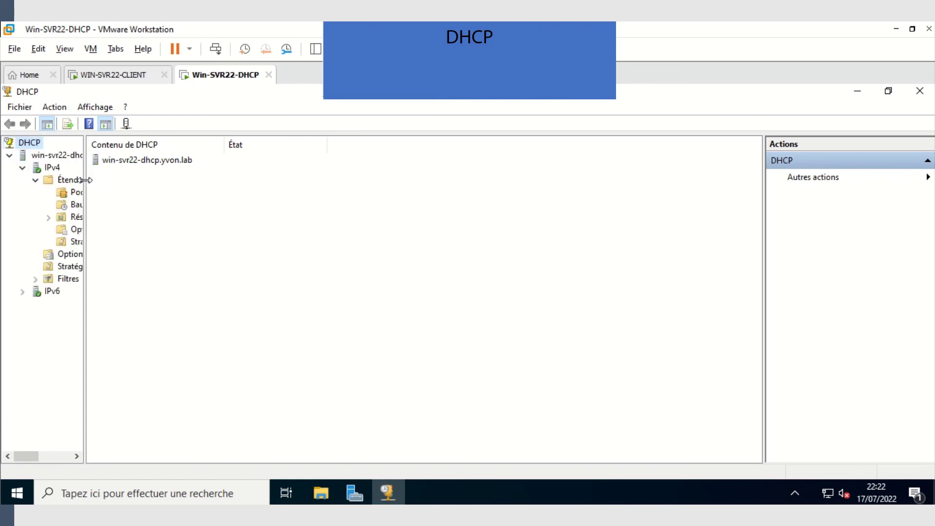
drag(83, 181, 154, 200)
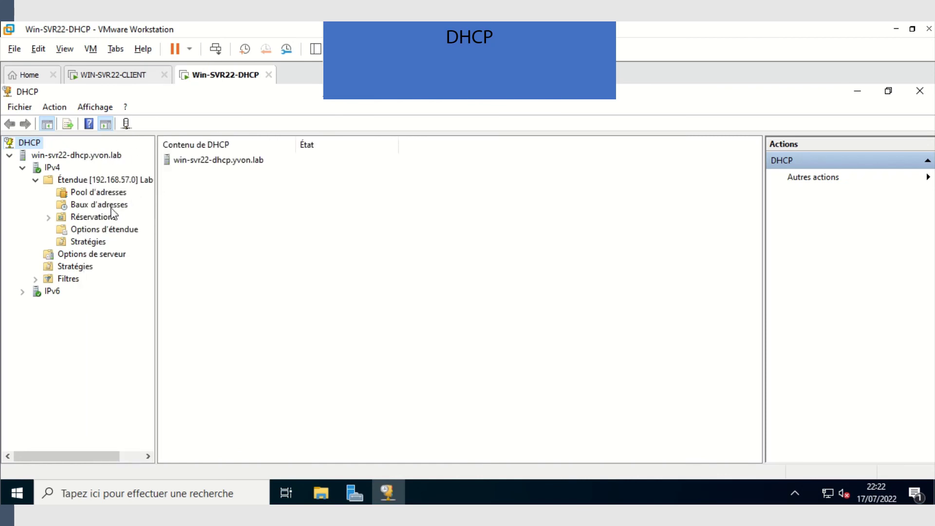
click(90, 194)
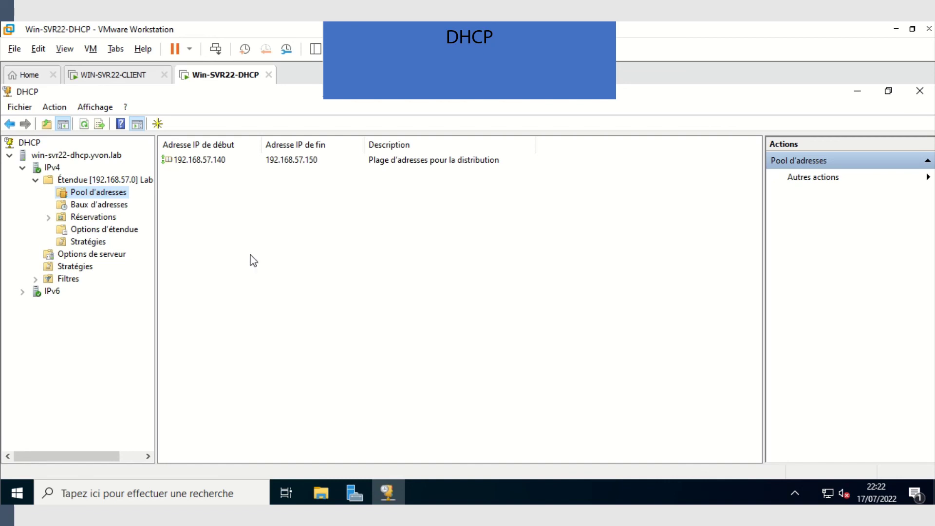
click(111, 205)
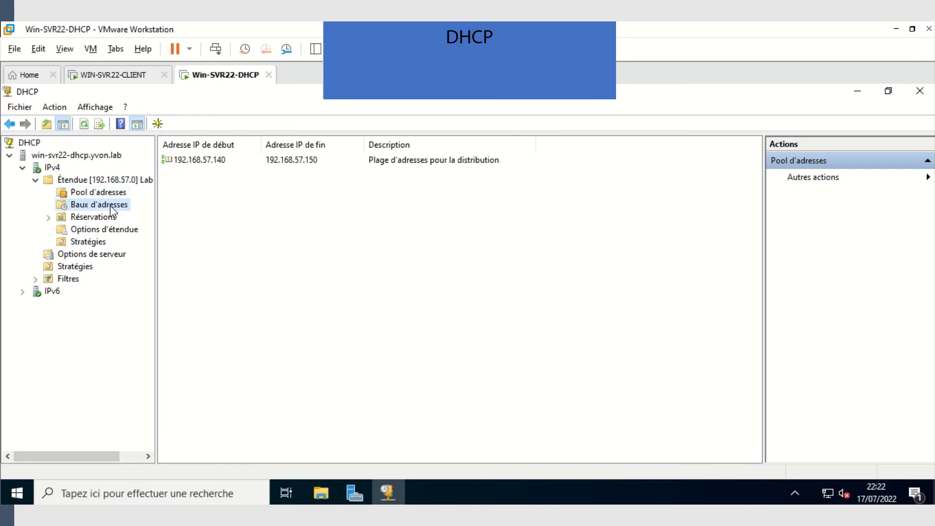